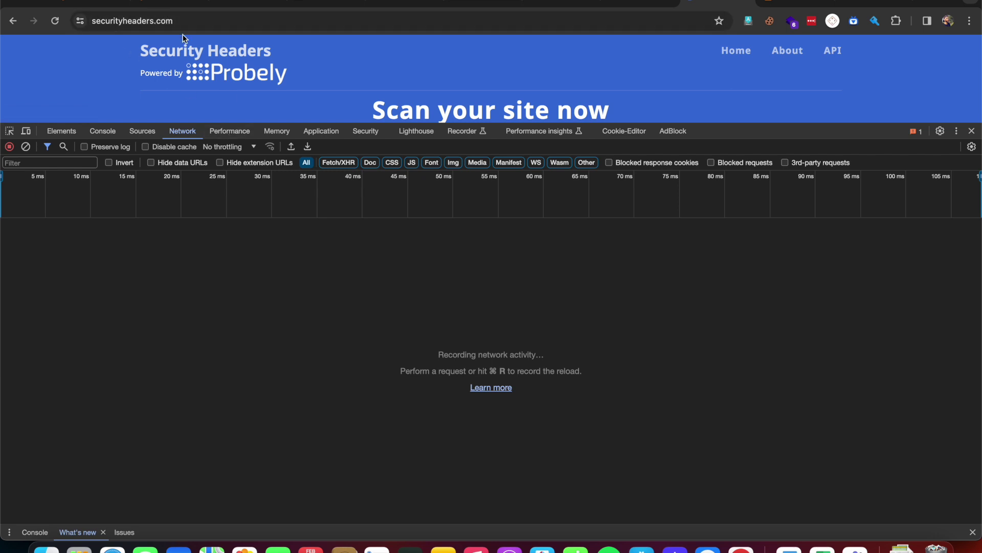
Step: Record a page reload in the Network panel and open the securityheaders.com request's headers
click(327, 137)
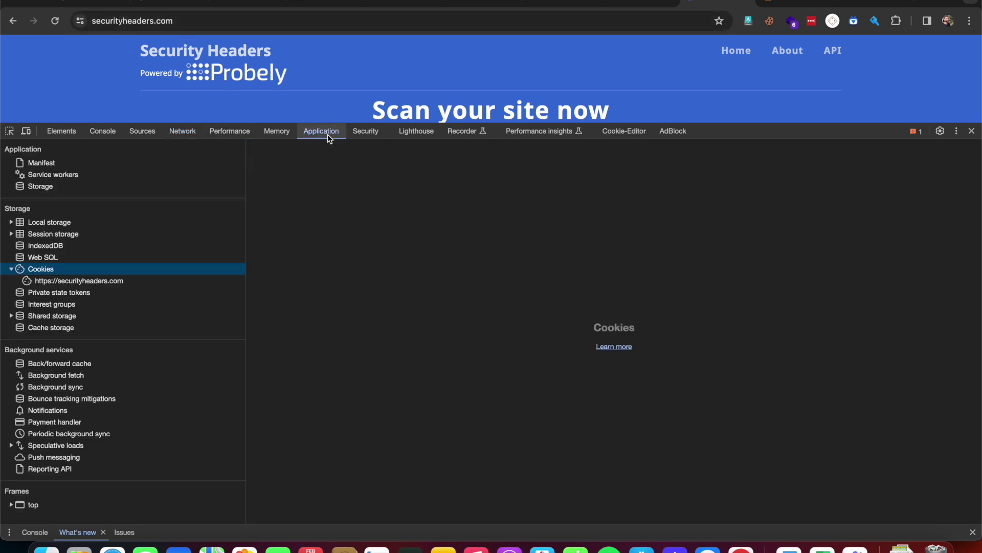
click(186, 132)
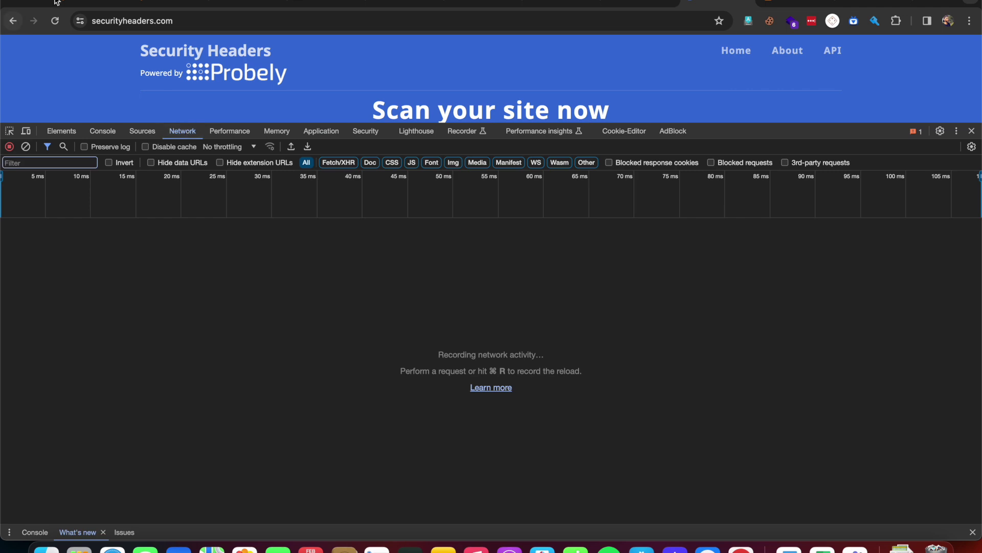
click(56, 21)
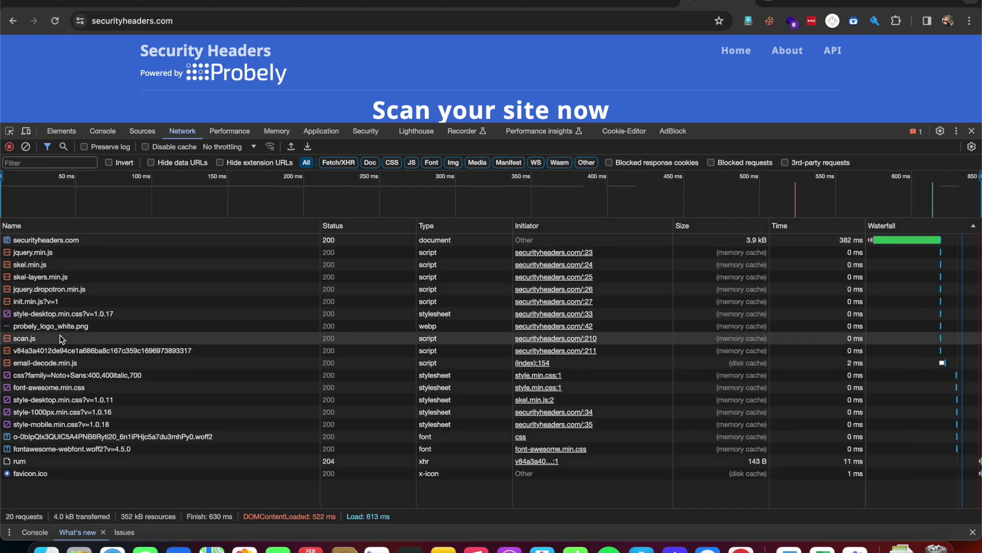
click(58, 240)
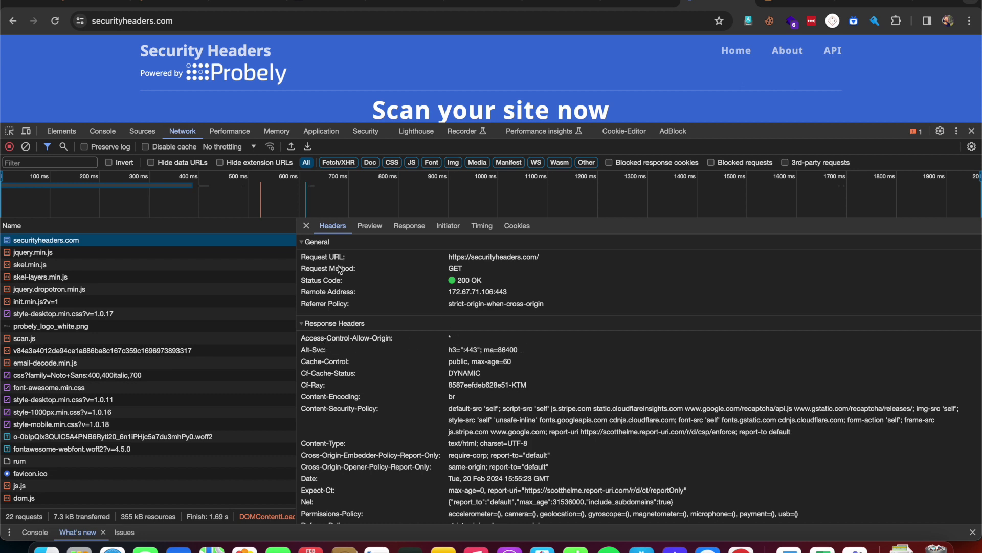
Step: Read through the response headers and select the request headers from :authority to Sec-Fetch-User
click(447, 348)
drag(446, 348, 525, 399)
scroll(525, 399, down, 3)
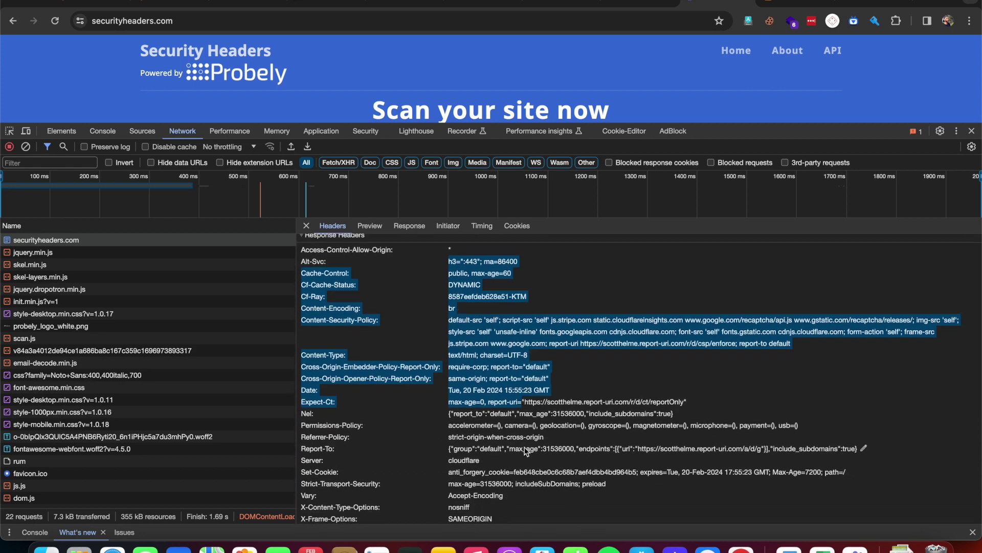
scroll(523, 402, down, 5)
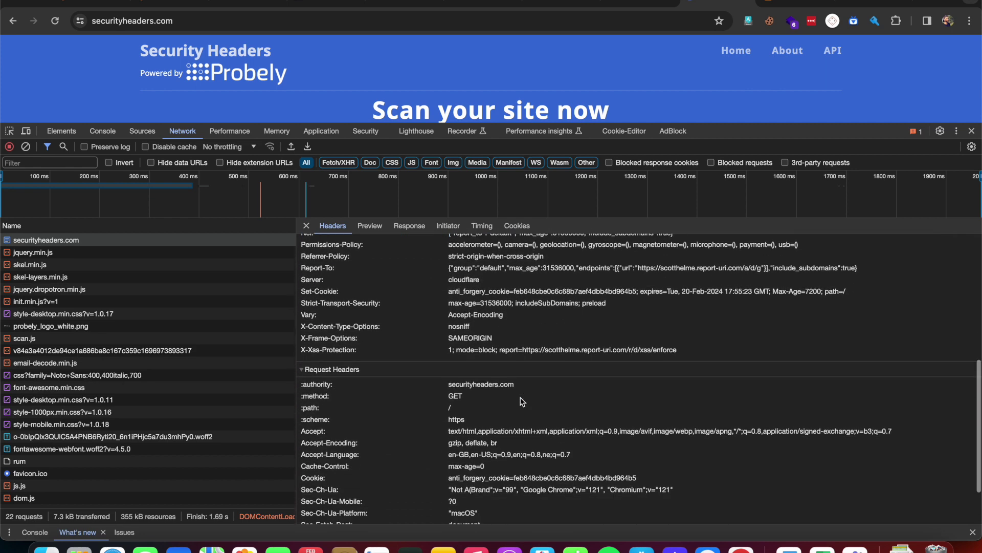
drag(449, 366, 449, 460)
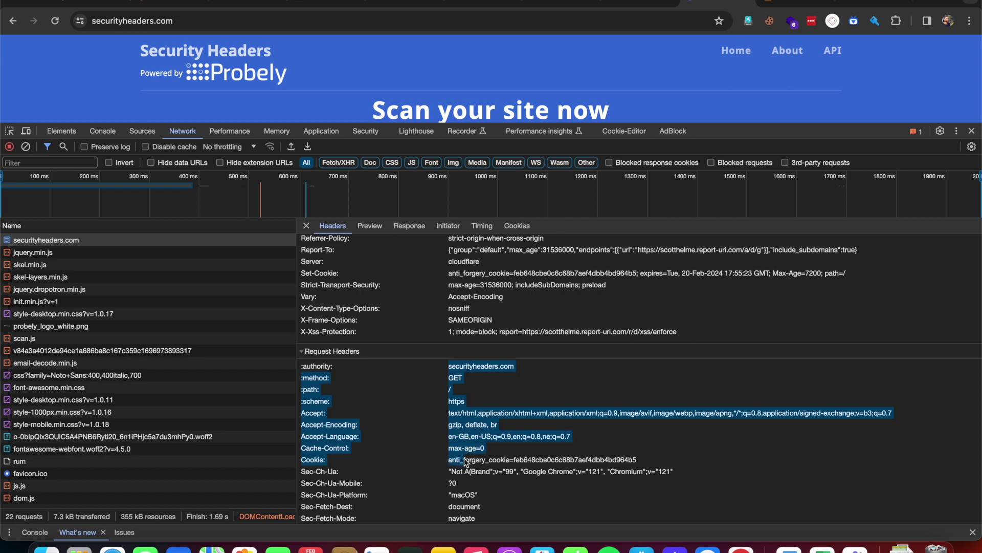
scroll(465, 460, down, 1)
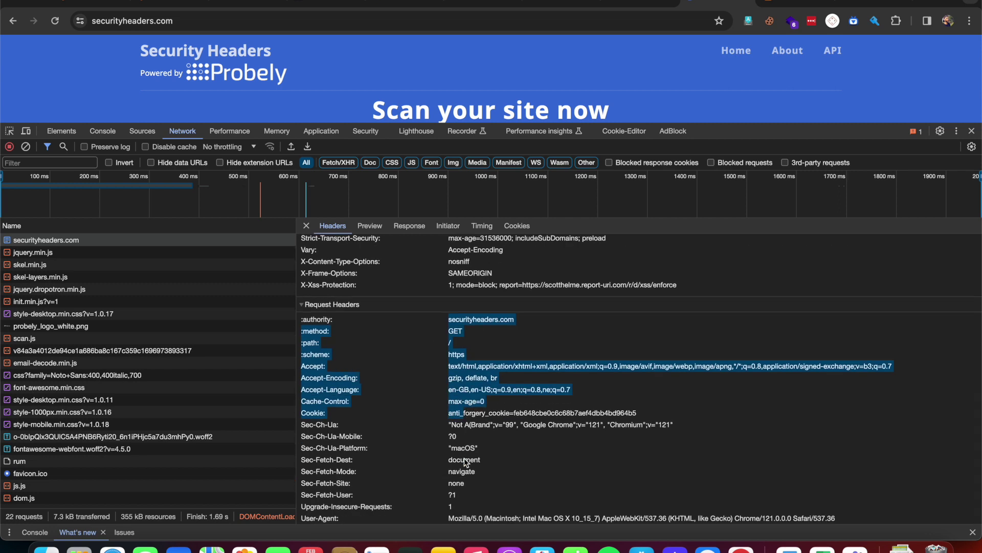
drag(450, 319, 485, 518)
Step: Select the response headers from Access-Control-Allow-Origin to Report-To, then close DevTools
scroll(447, 289, up, 6)
drag(447, 288, 485, 491)
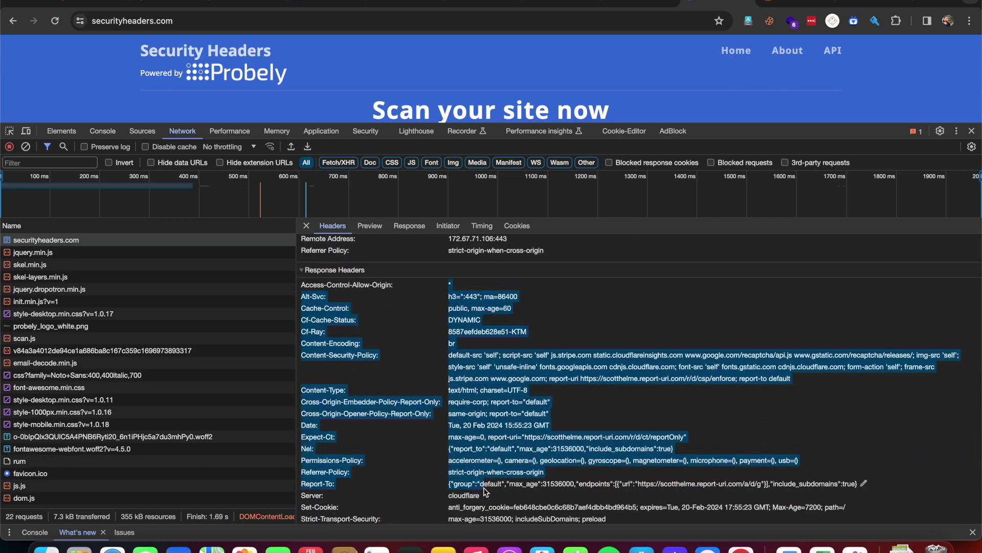
scroll(484, 429, down, 3)
click(418, 457)
scroll(418, 457, down, 8)
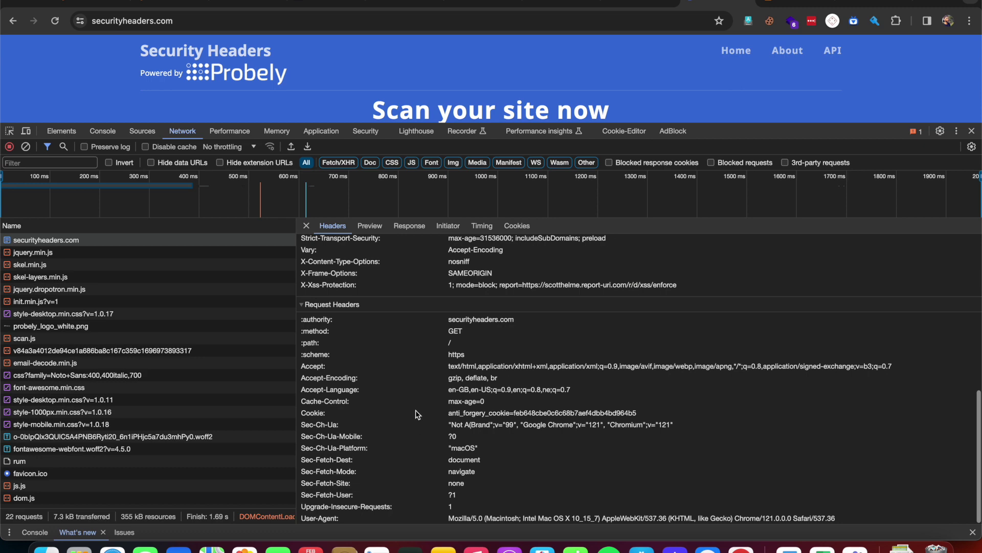
scroll(430, 417, up, 10)
scroll(440, 422, down, 4)
scroll(440, 422, up, 2)
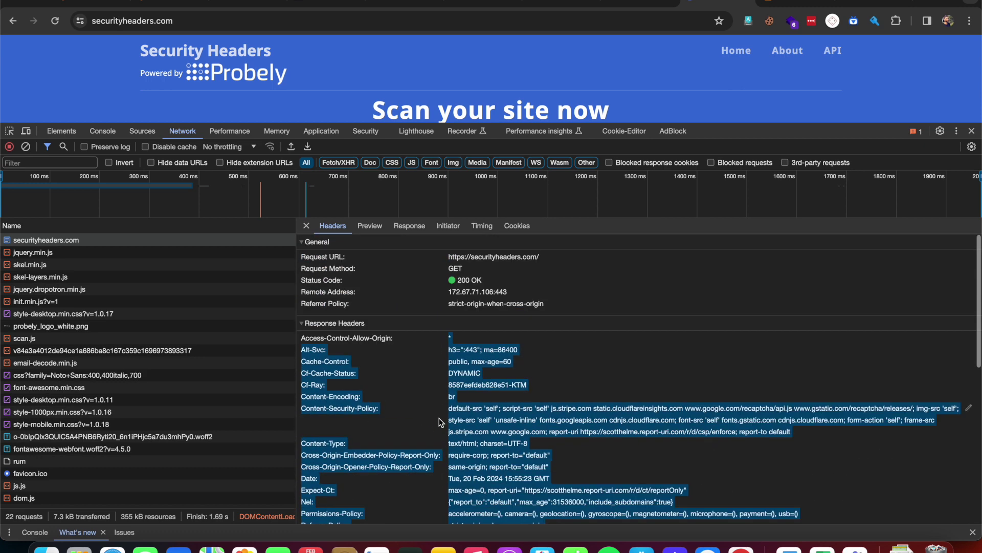
click(971, 132)
Step: Enter hacknopedia.com into the securityheaders.com 'enter address here' field
click(424, 152)
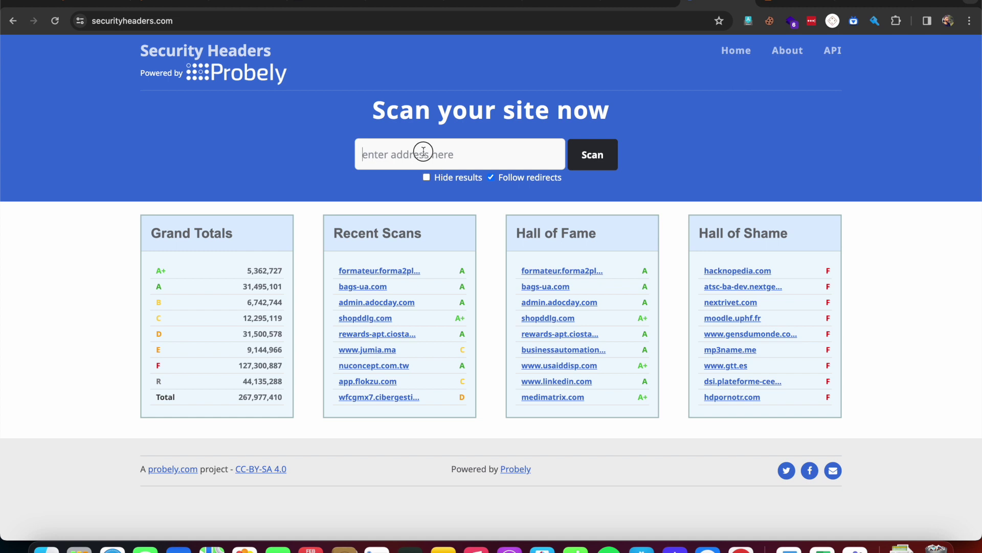
text(hacknopedaiia.com)
Step: Scan hacknopedia.com and review its F grade and the missing header badges
click(594, 156)
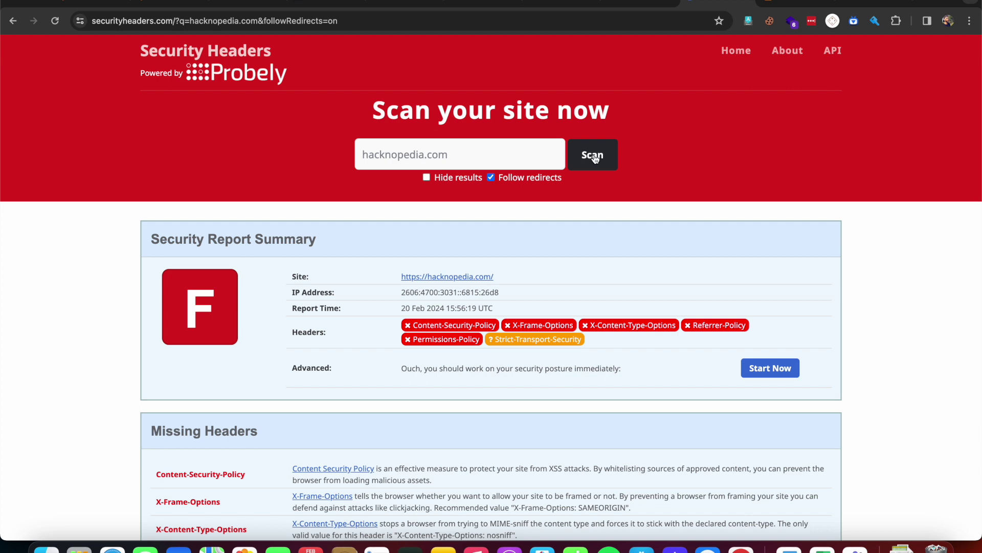
scroll(186, 373, down, 2)
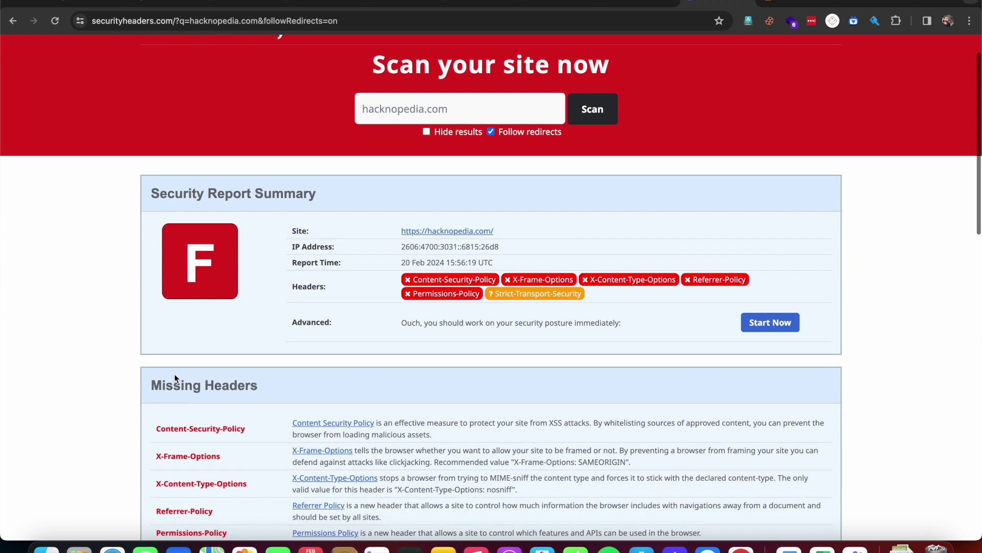
drag(214, 273, 190, 280)
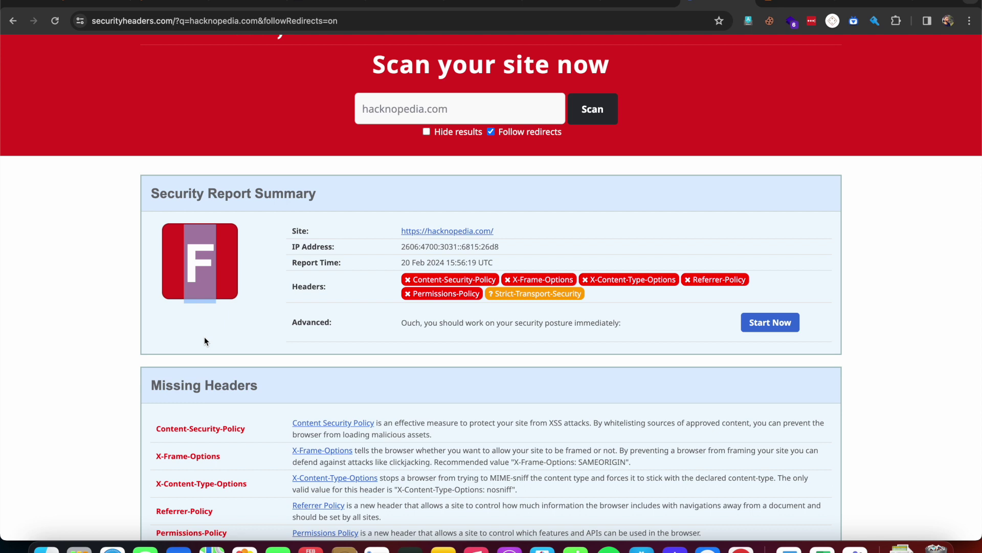
scroll(451, 358, up, 2)
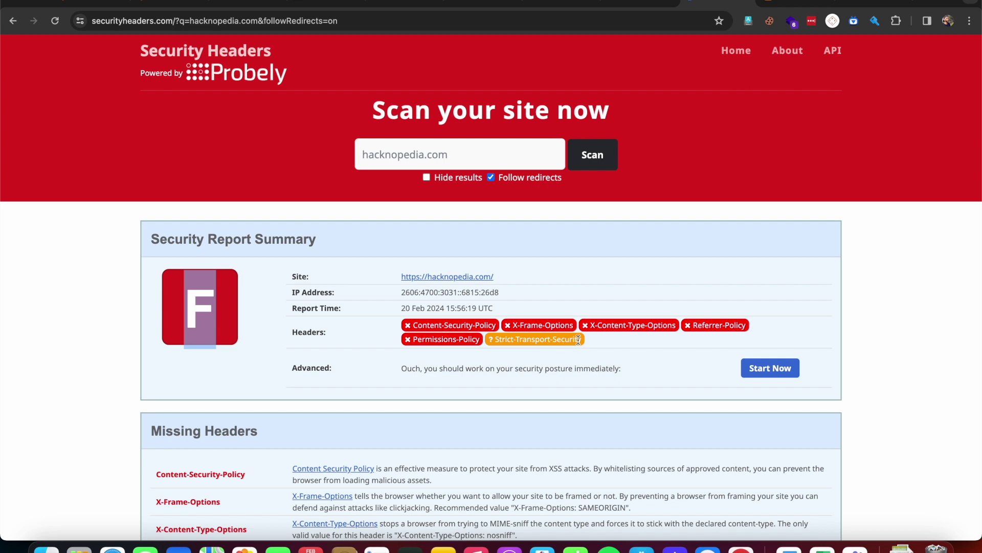
drag(617, 341, 381, 329)
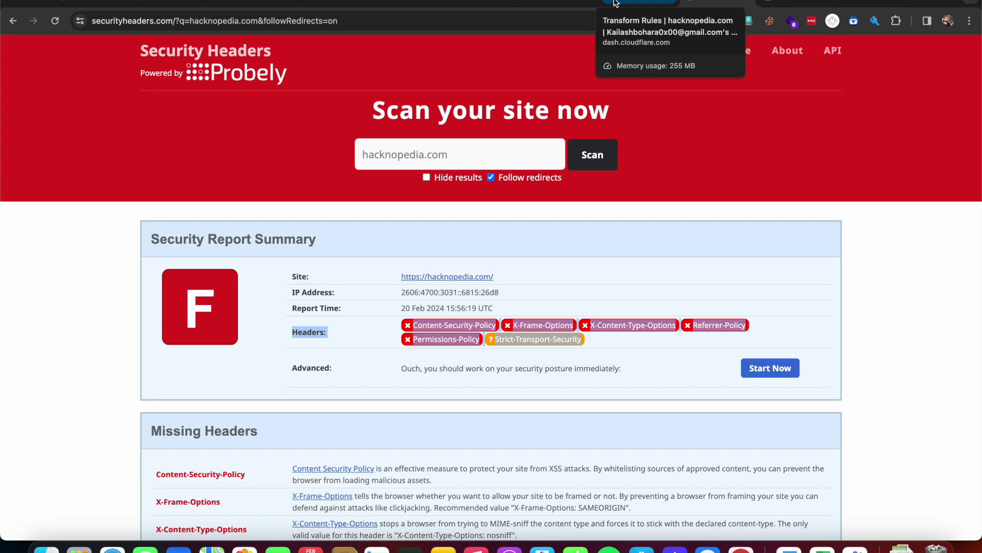
Step: Go from hacknopedia.com's DNS page to Rules > Transform Rules > Modify Response Header
click(616, 4)
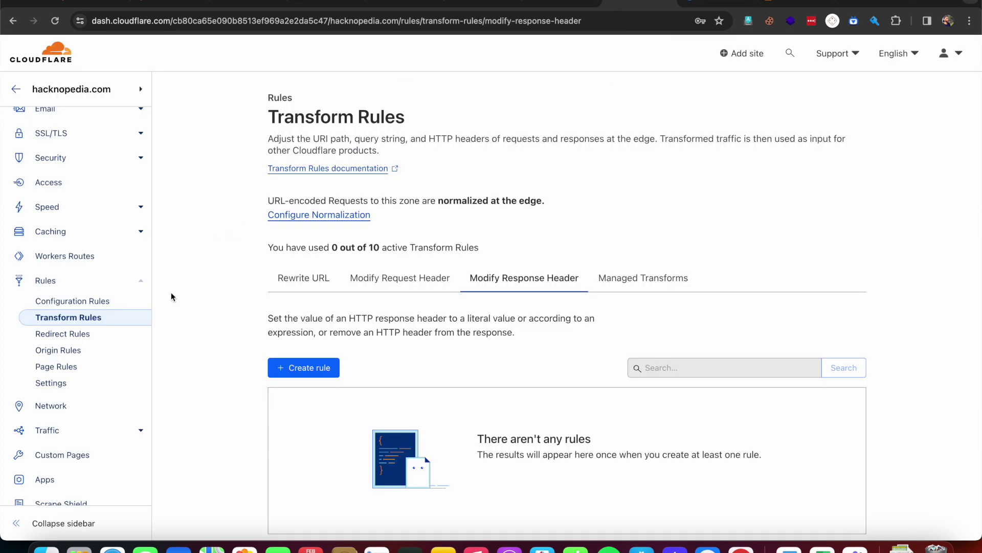
scroll(50, 230, up, 3)
click(50, 174)
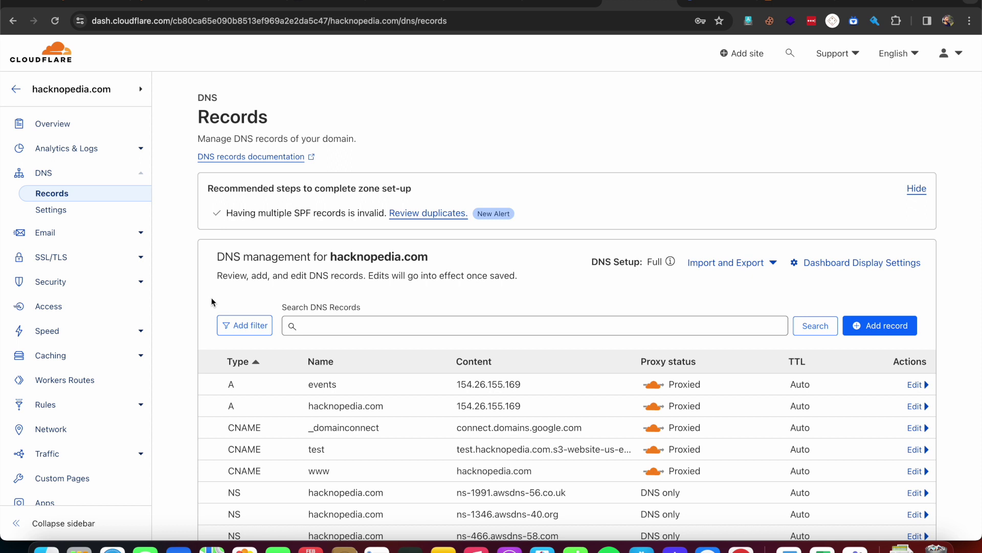
scroll(87, 307, down, 3)
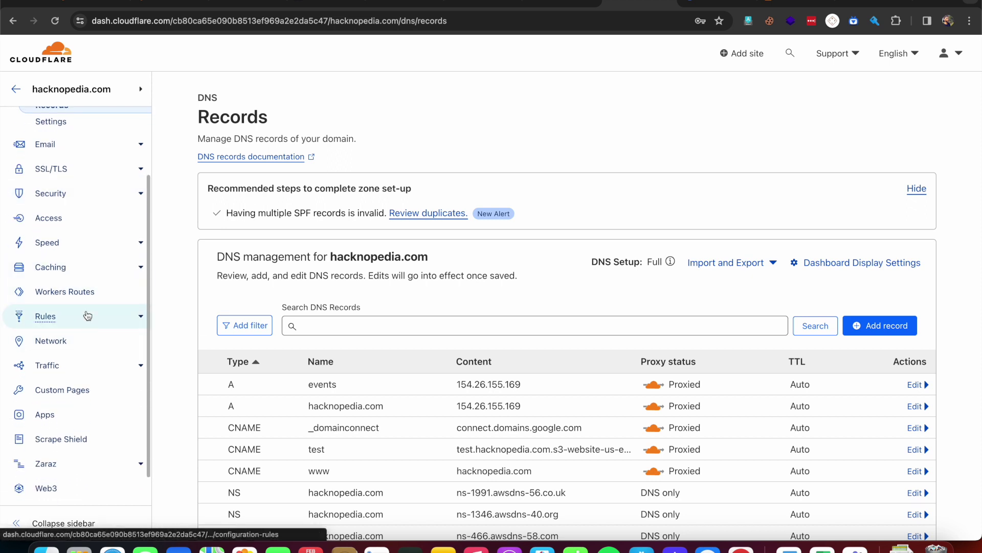
scroll(115, 330, down, 1)
click(115, 288)
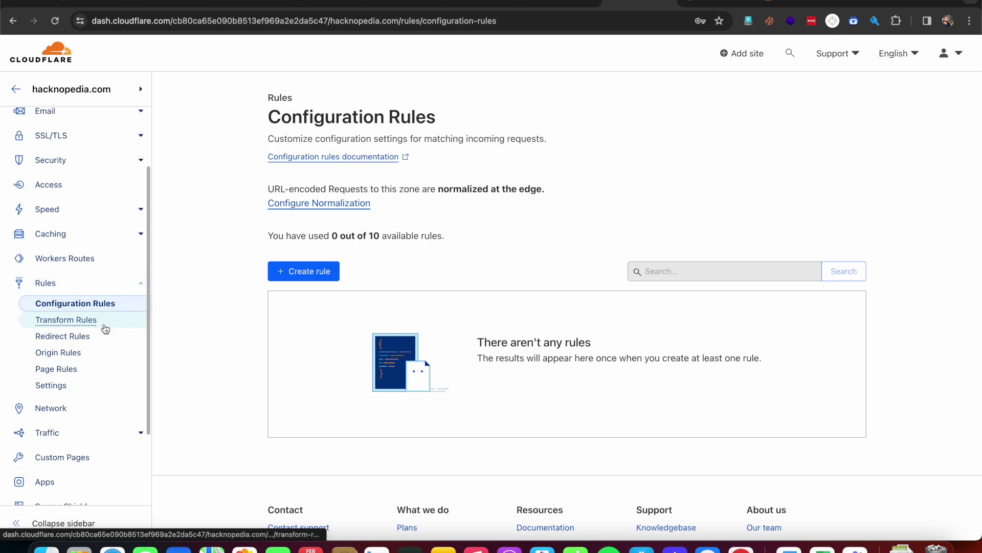
click(88, 321)
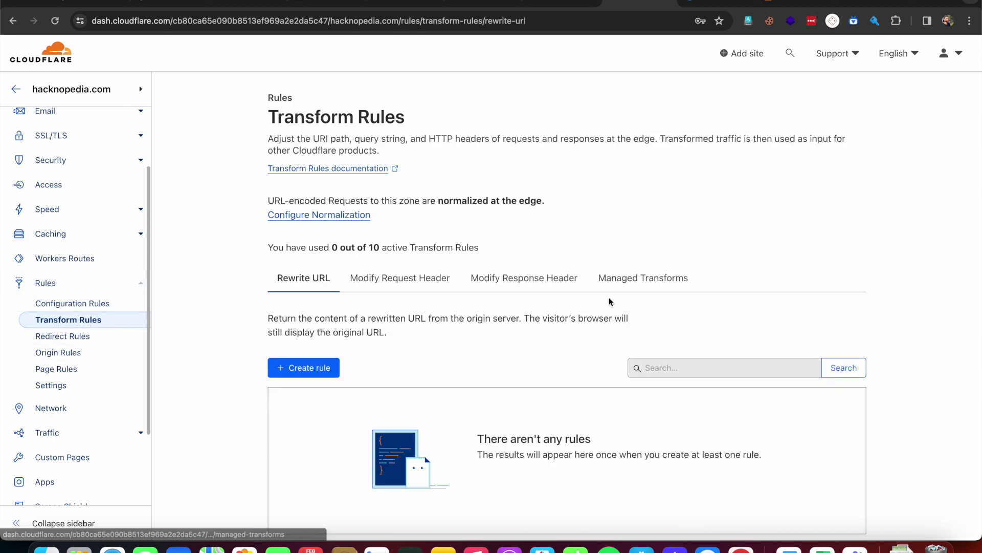
click(526, 280)
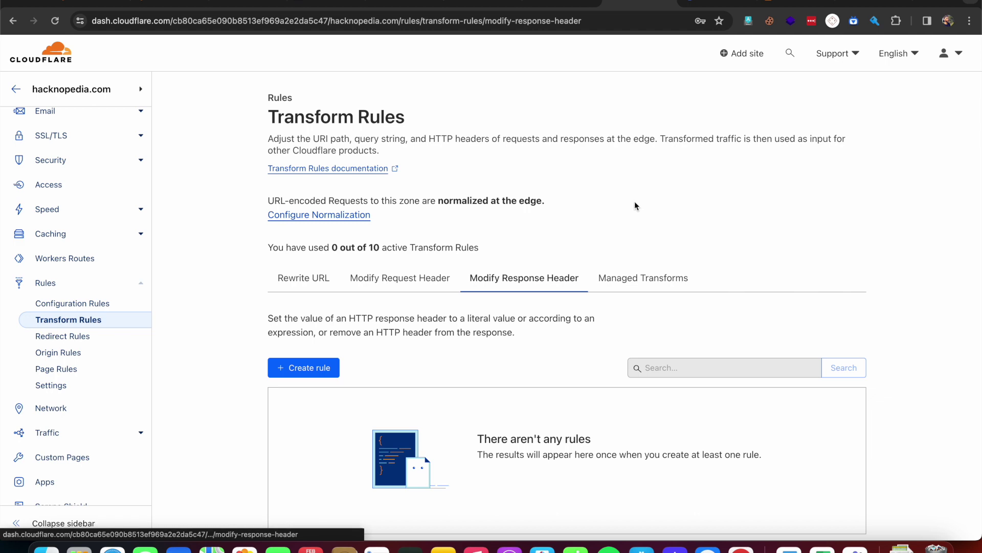
scroll(521, 295, down, 2)
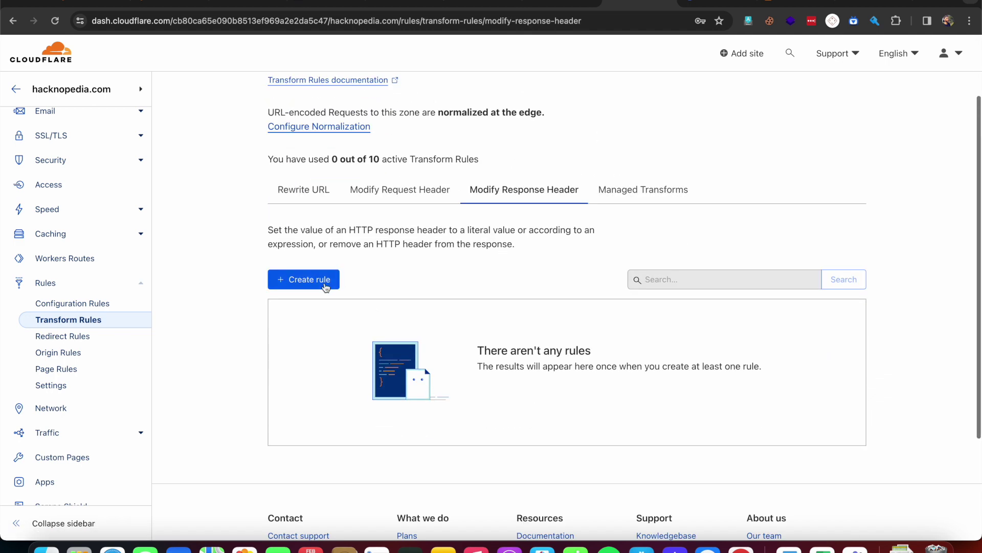
Step: Create a response header rule named 'SecHeader' that applies to all incoming requests
click(300, 281)
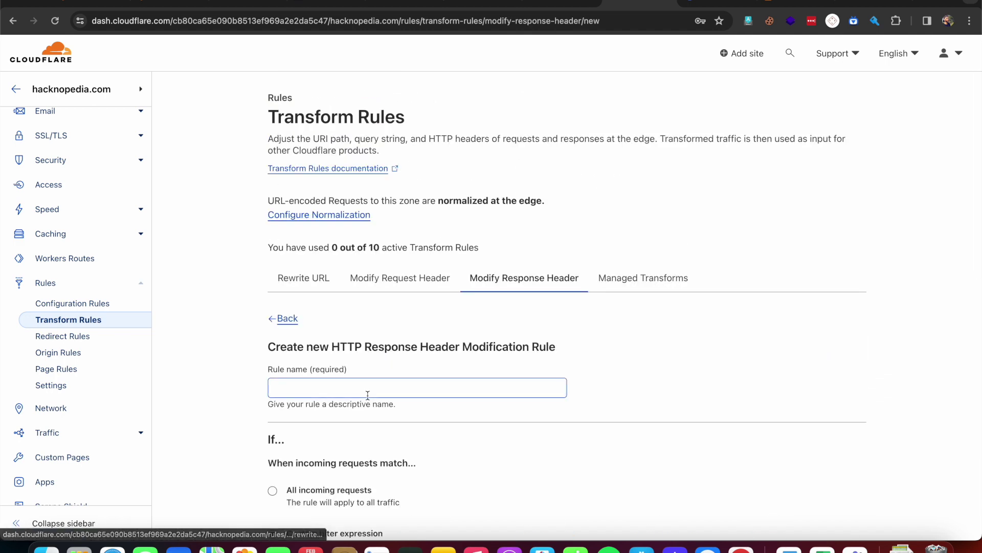
scroll(416, 346, down, 2)
click(375, 312)
text(Secheader)
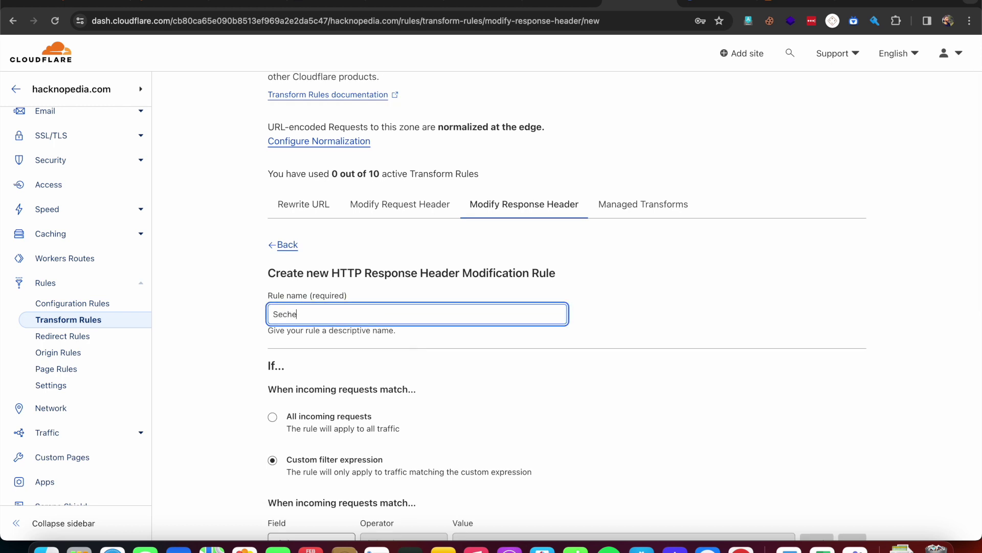
key(Left)
key(Left)
key(Left)
key(Left)
key(Left)
key(BackSpace)
text(H)
scroll(390, 349, down, 3)
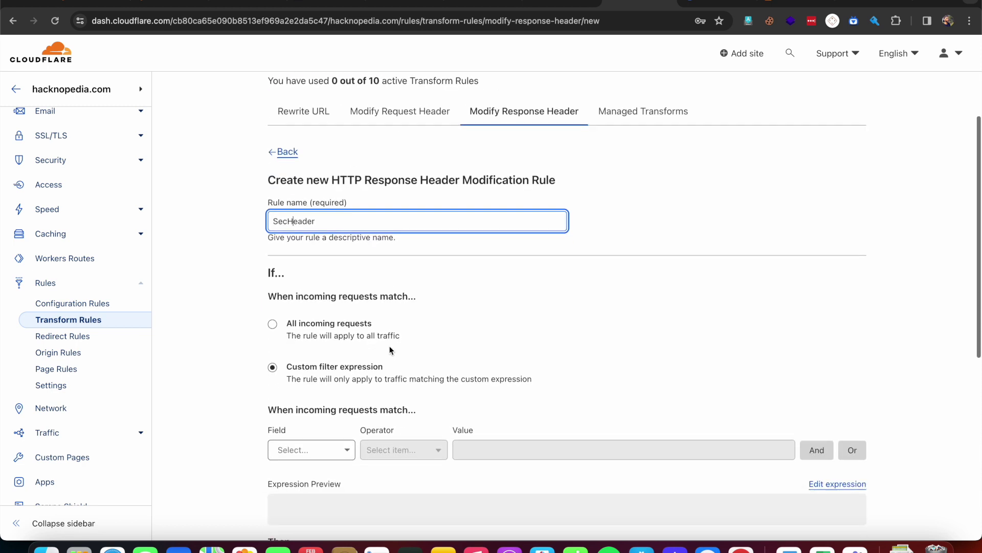
click(273, 324)
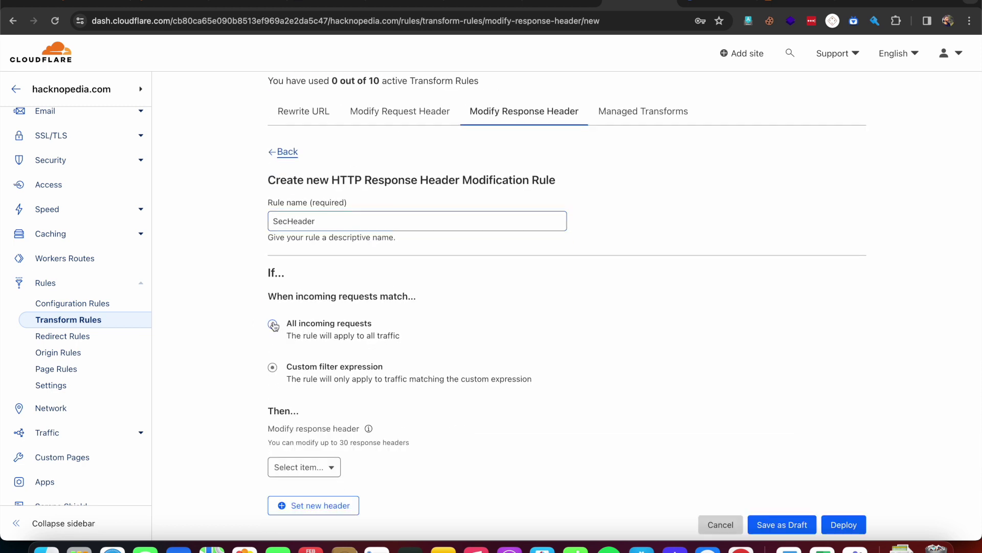
scroll(353, 335, down, 4)
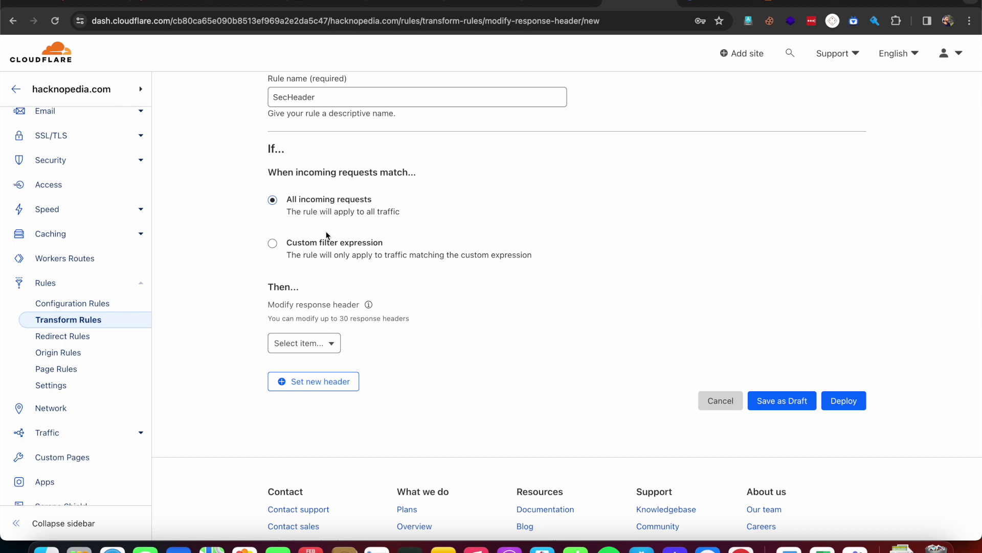
scroll(332, 358, down, 3)
Step: Add a second header row and set the first row's action to Set static
click(326, 311)
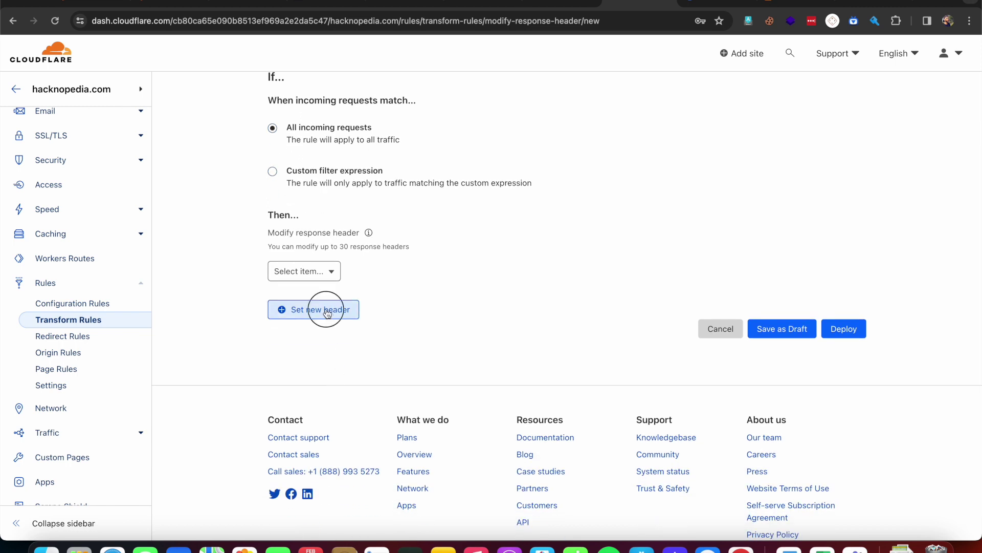
click(322, 276)
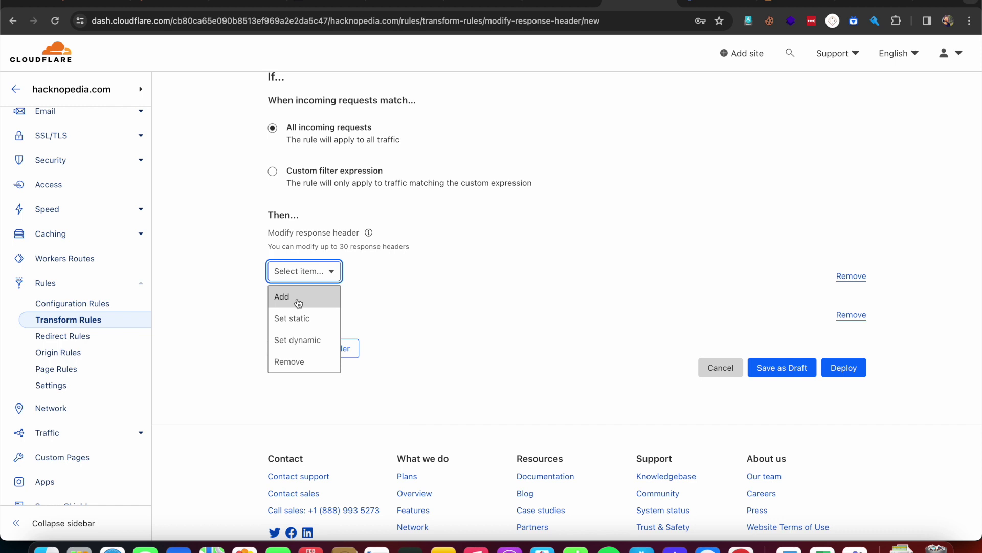
scroll(300, 327, down, 2)
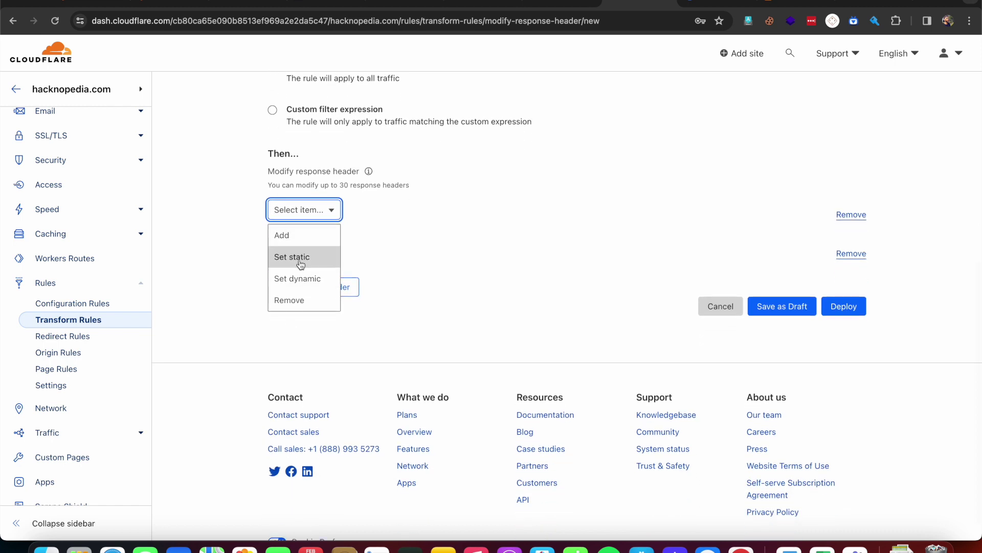
click(301, 264)
click(454, 233)
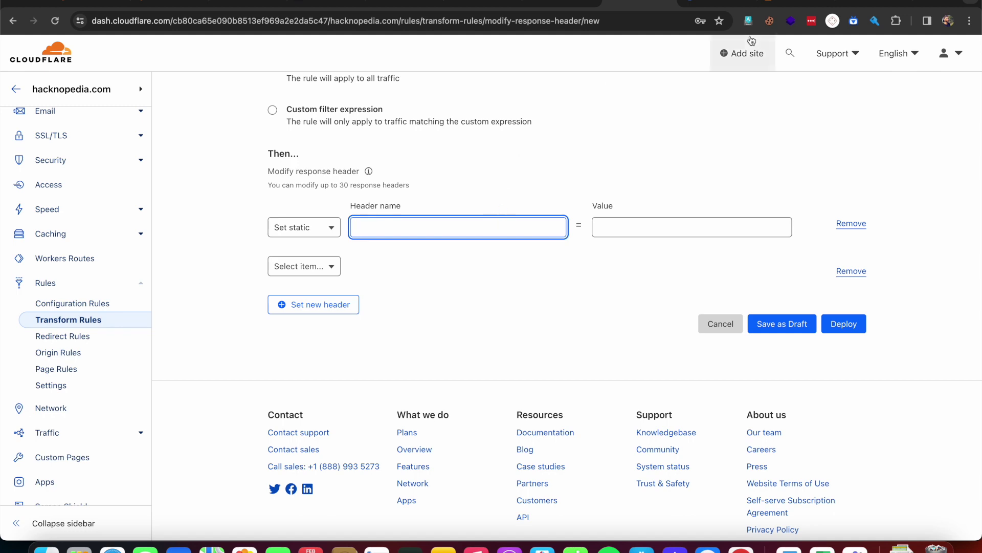
click(773, 3)
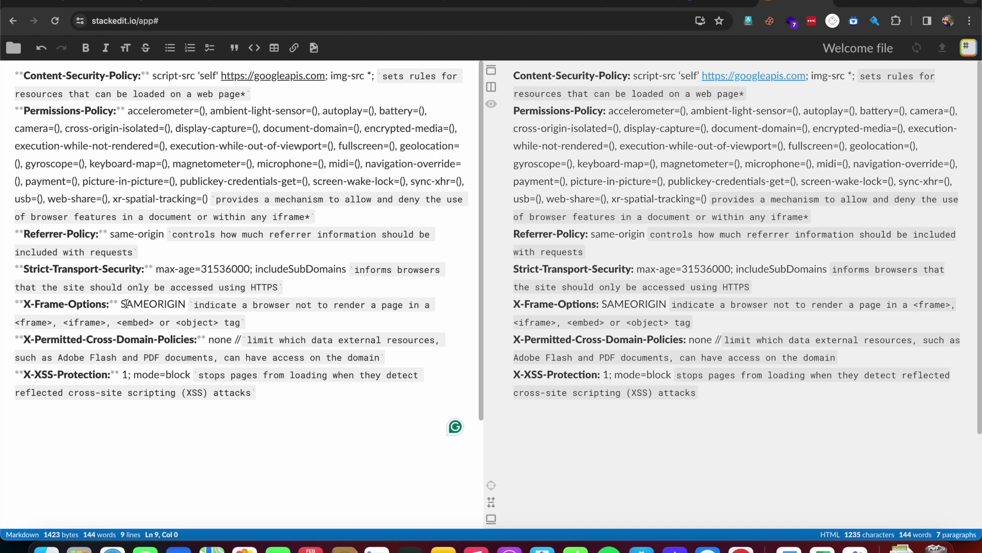
Step: Copy 'X-Frame-Options' from the StackEdit notes into the first header's name field
click(109, 305)
drag(109, 306, 26, 306)
key(super+c)
click(640, 6)
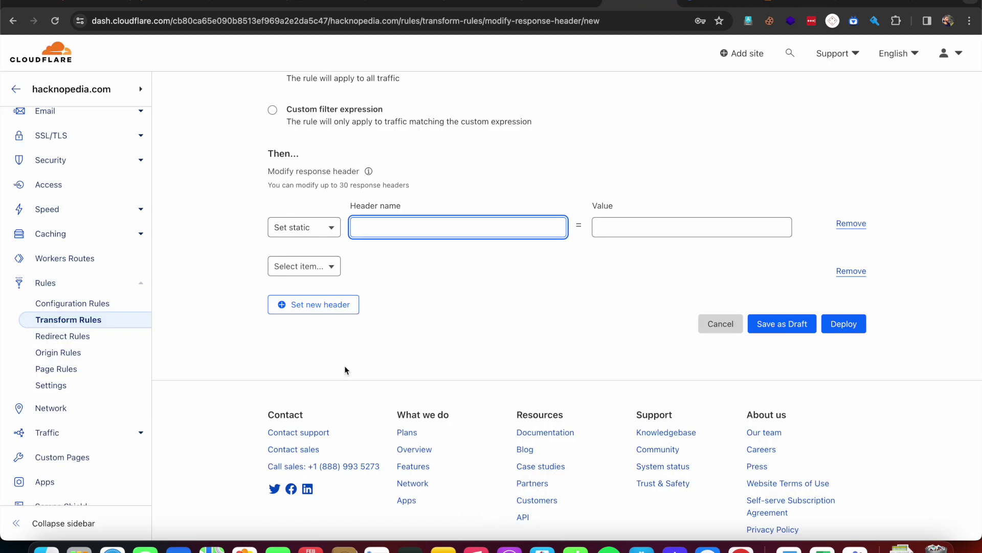
key(super+v)
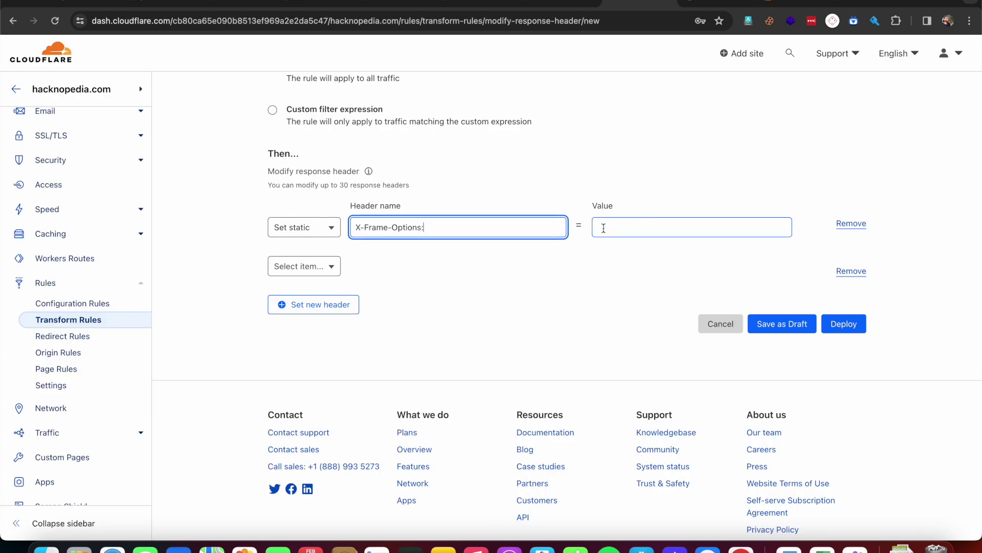
Step: Copy the SAMEORIGIN value from the notes and focus the header's Value field
click(796, 6)
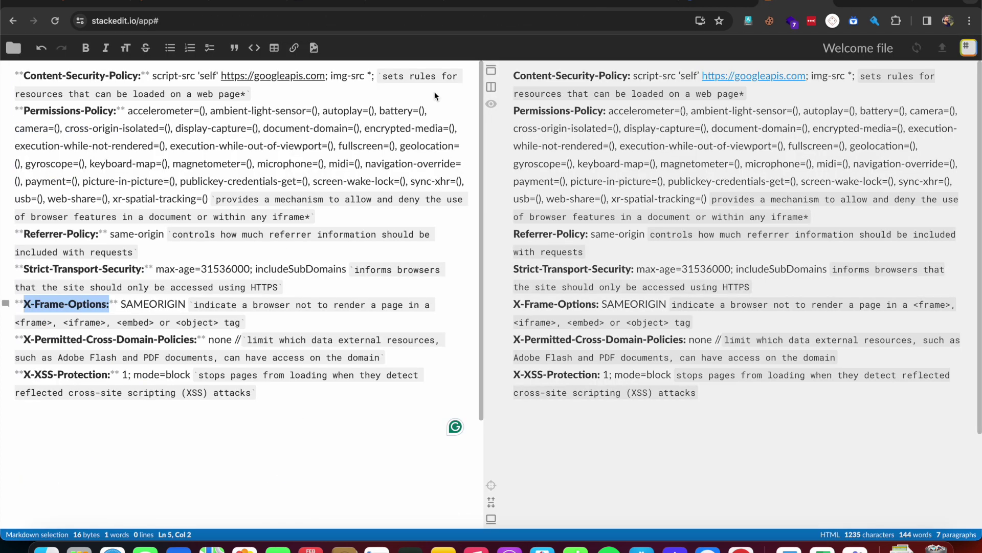
double_click(164, 305)
key(super+c)
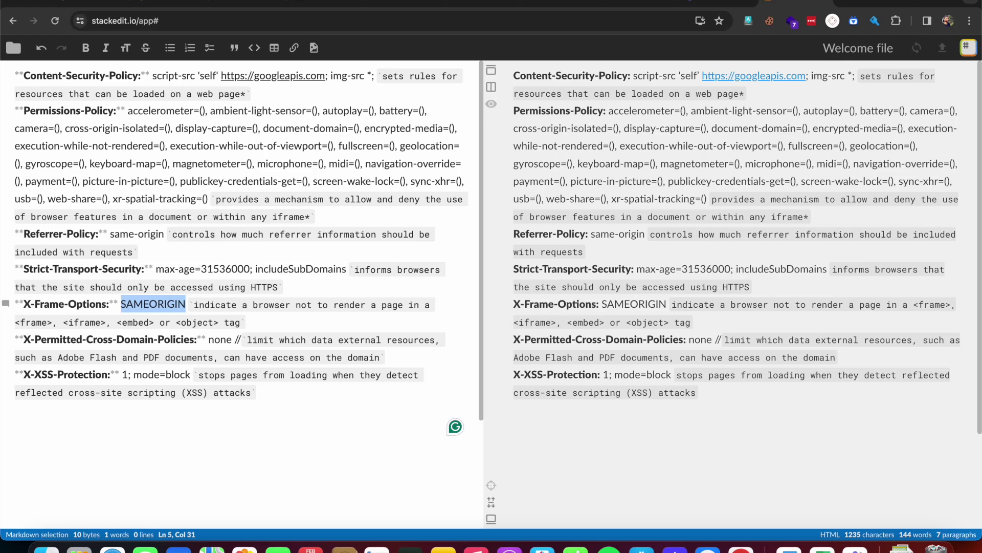
click(700, 4)
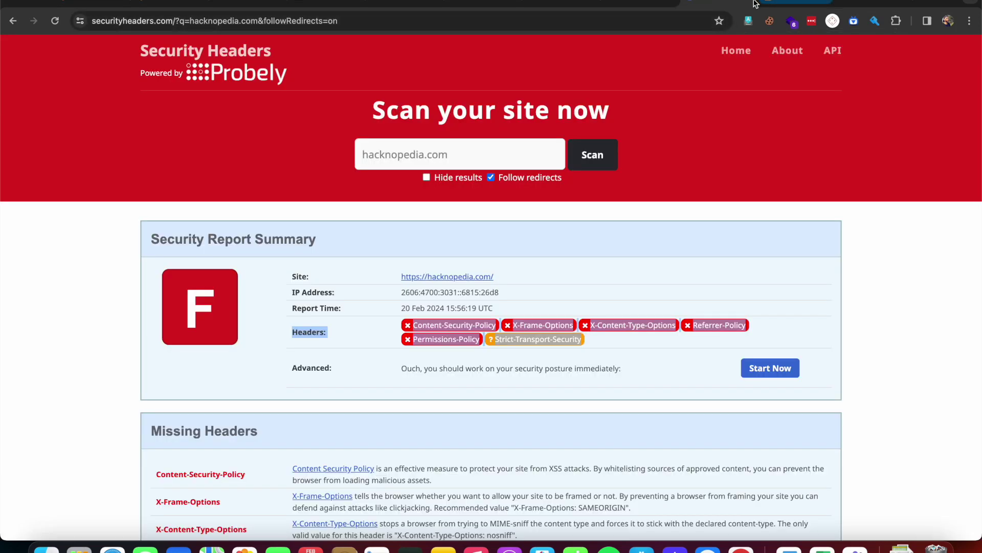
click(624, 7)
click(614, 222)
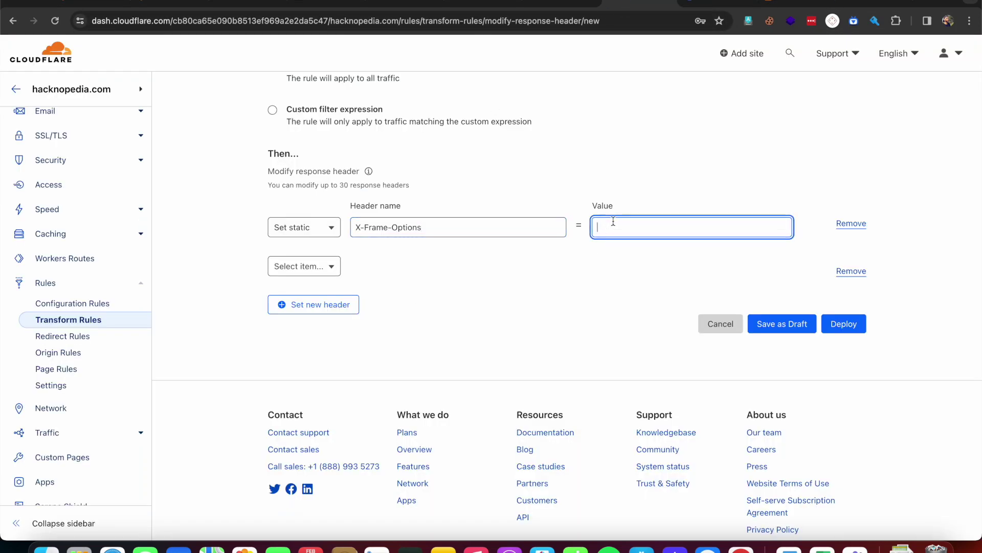
Step: Set X-Frame-Options to SAMEORIGIN, save SecHeader as a draft and enable it
key(super+v)
click(791, 330)
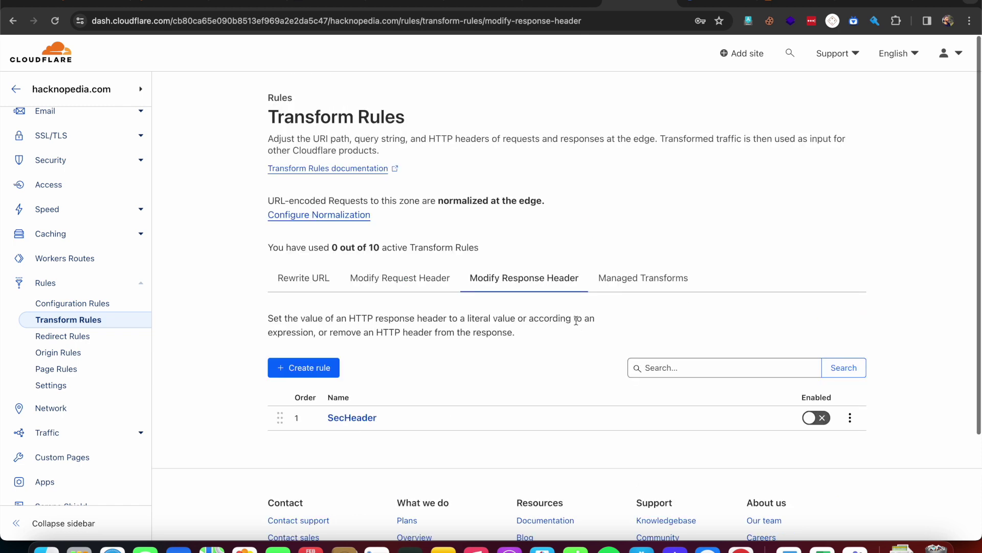
click(824, 418)
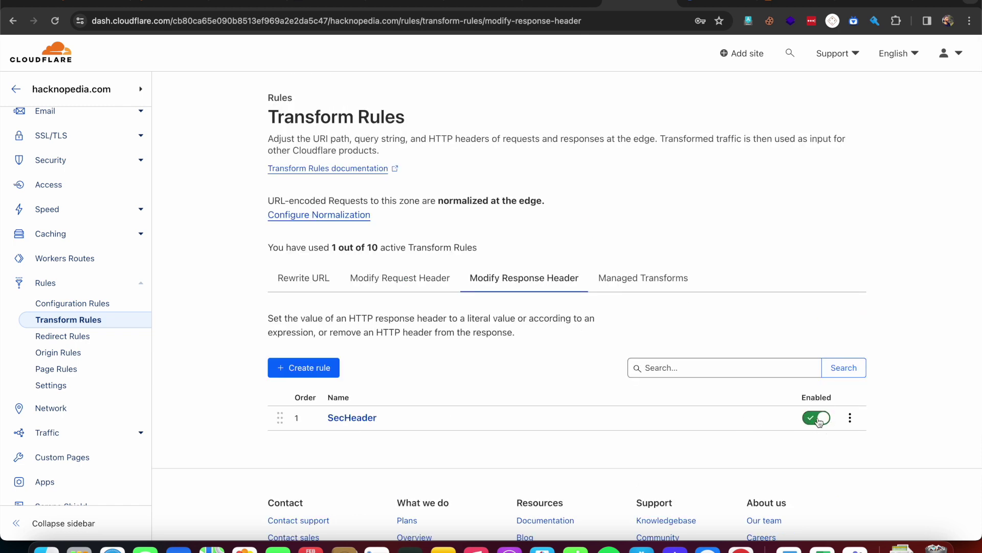
click(706, 4)
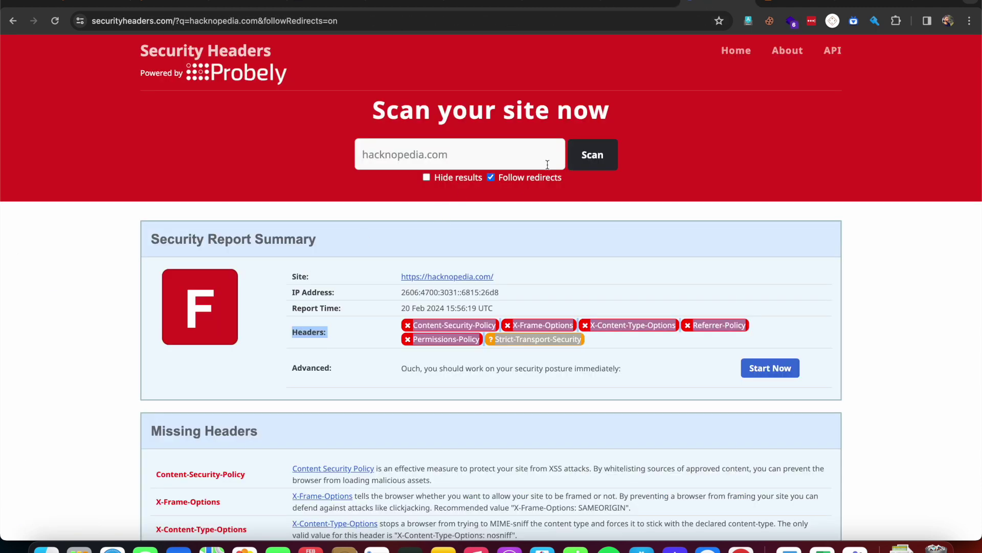
Step: Rescan hacknopedia.com and confirm grade D with X-Frame-Options now passing
click(635, 345)
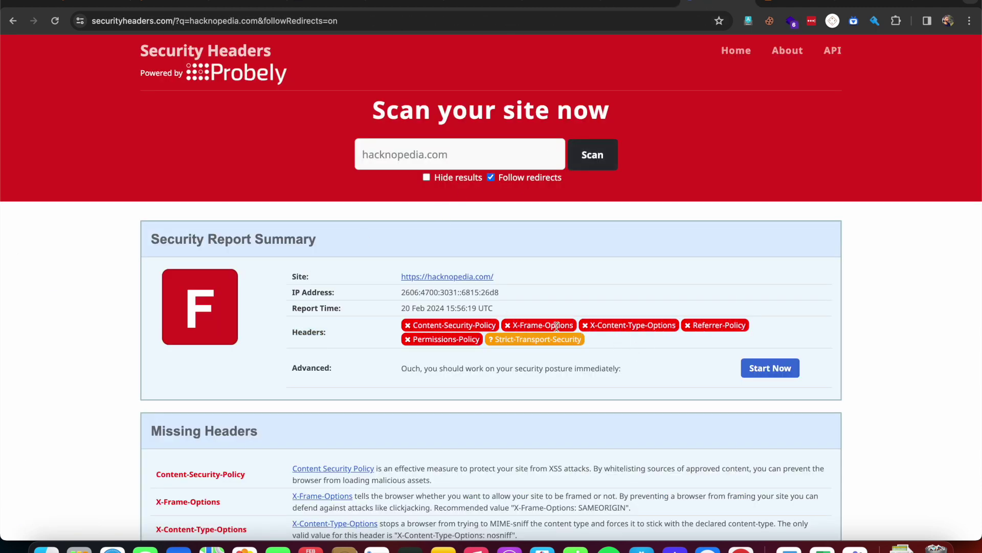
drag(575, 325, 508, 325)
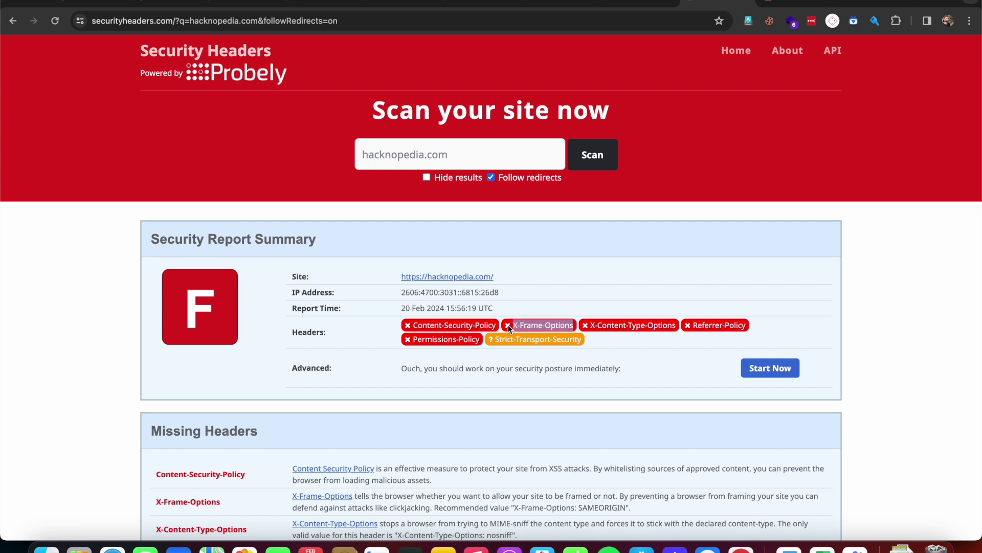
click(593, 159)
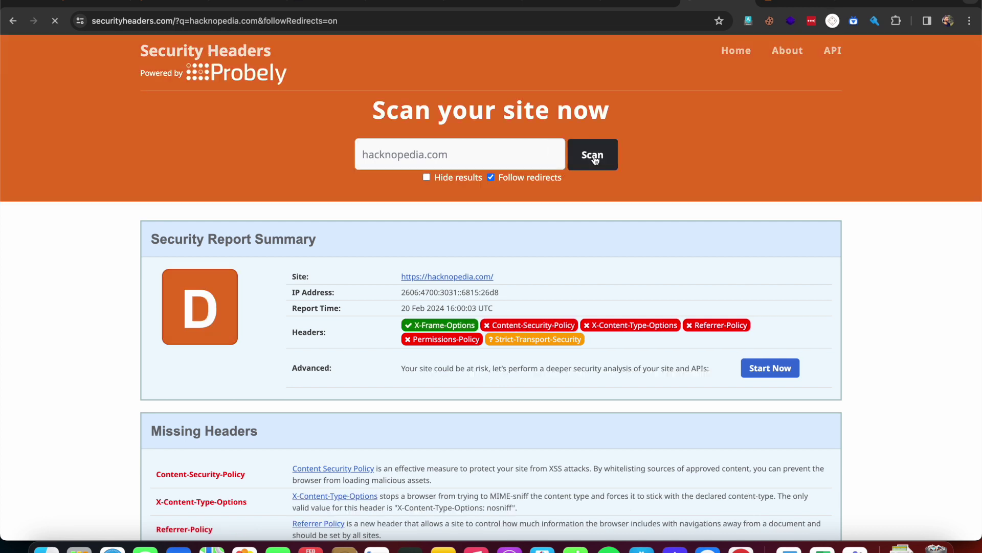
drag(478, 325, 400, 330)
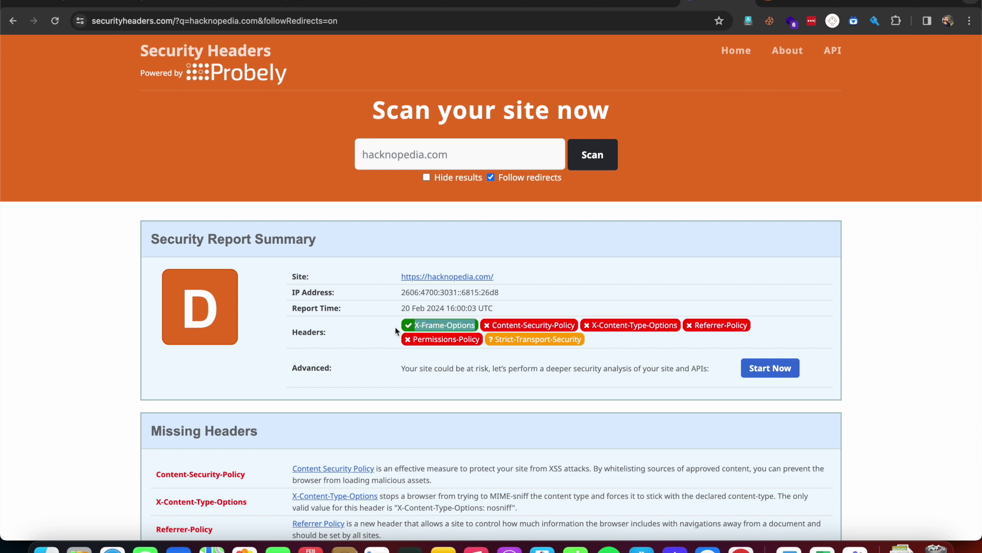
click(494, 277)
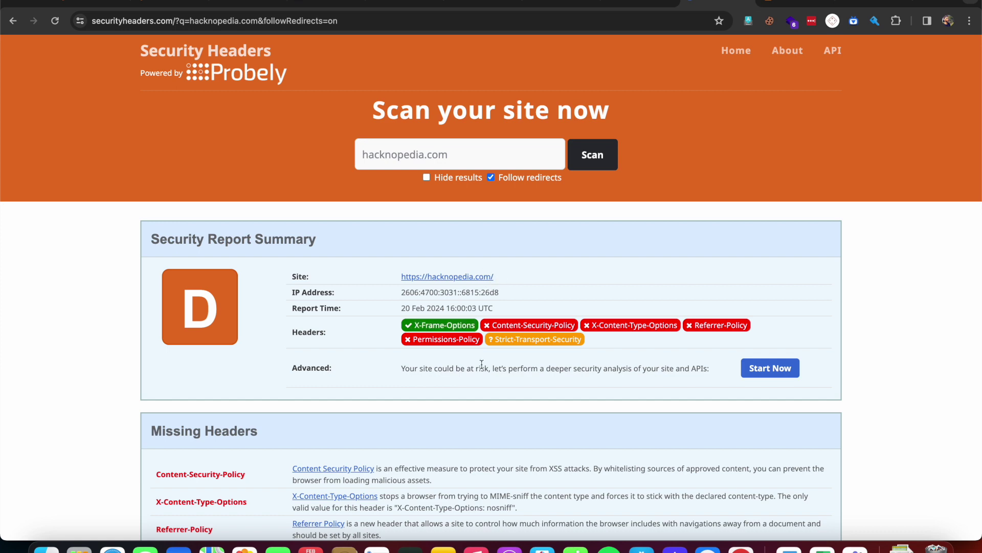
click(774, 3)
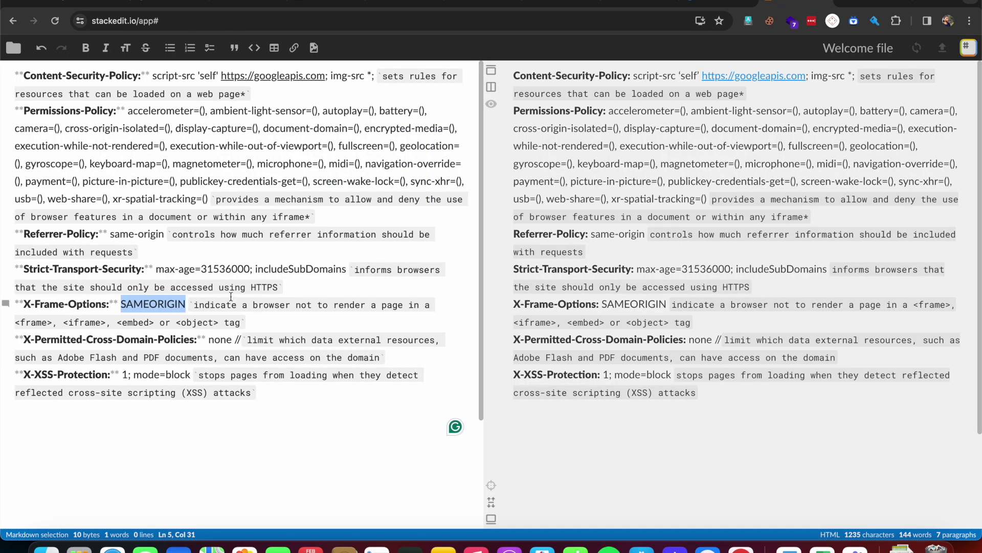
Step: Reopen SecHeader and add a static header named Content-Security-Policy copied from the notes
drag(246, 322, 23, 304)
drag(139, 76, 25, 80)
key(super+c)
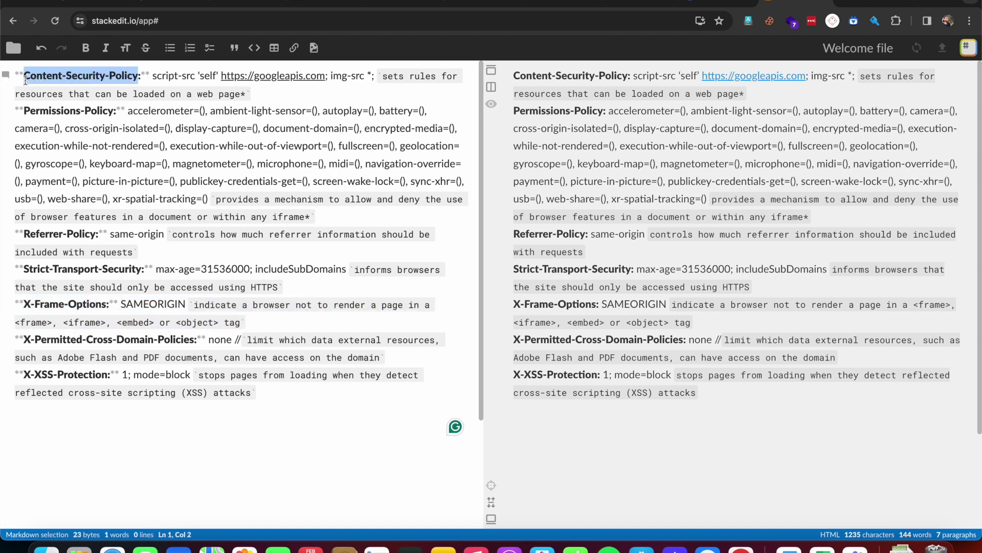
click(640, 6)
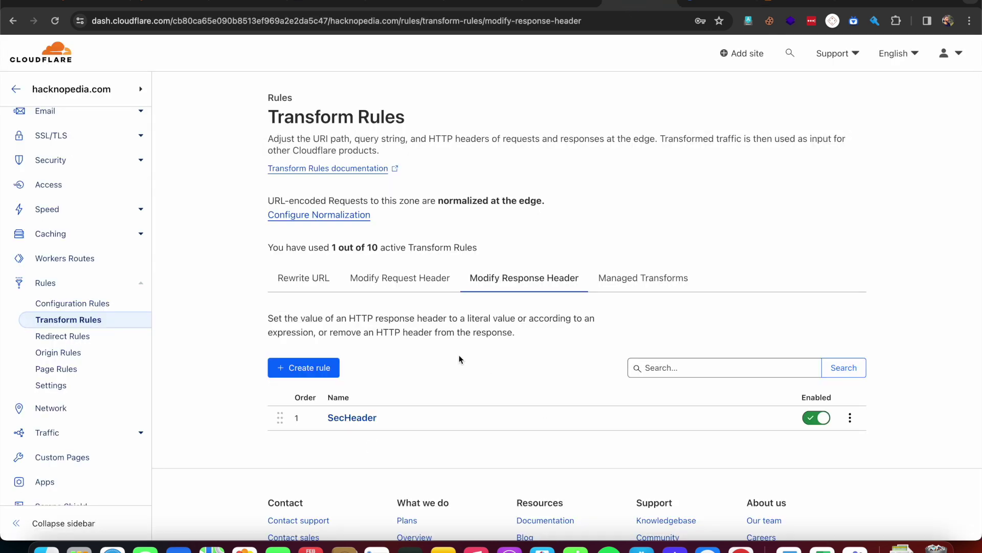
click(342, 417)
scroll(450, 315, down, 6)
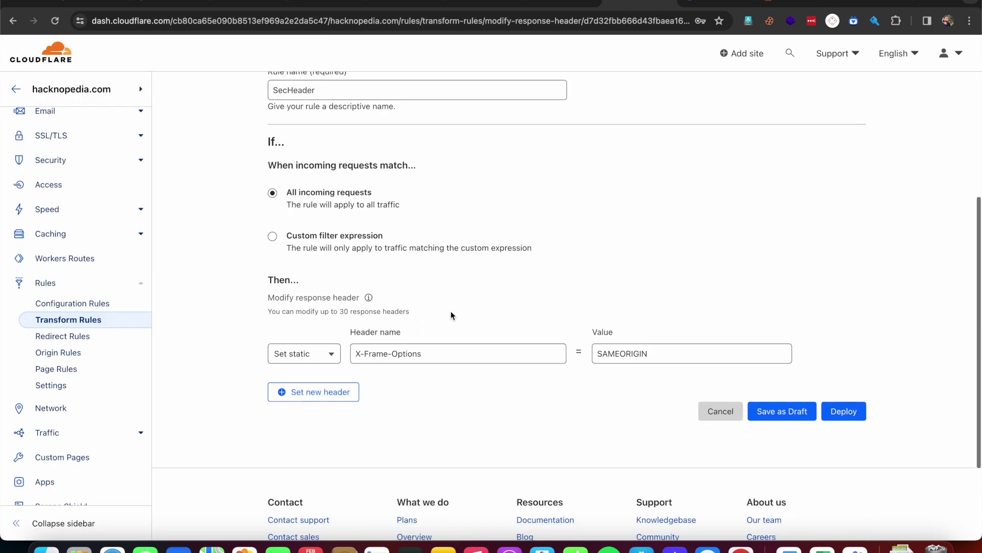
click(323, 398)
click(331, 392)
click(298, 438)
key(super+v)
key(Tab)
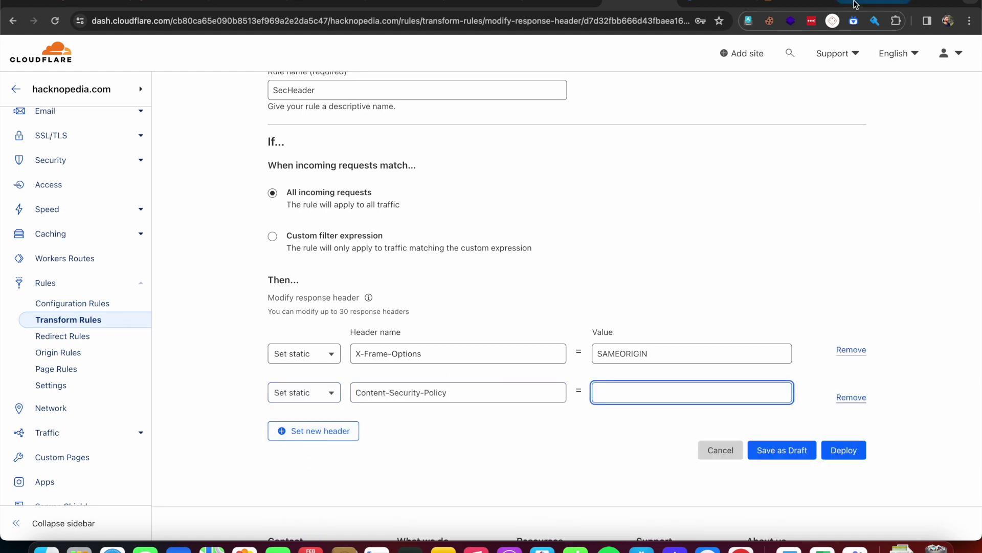
click(796, 4)
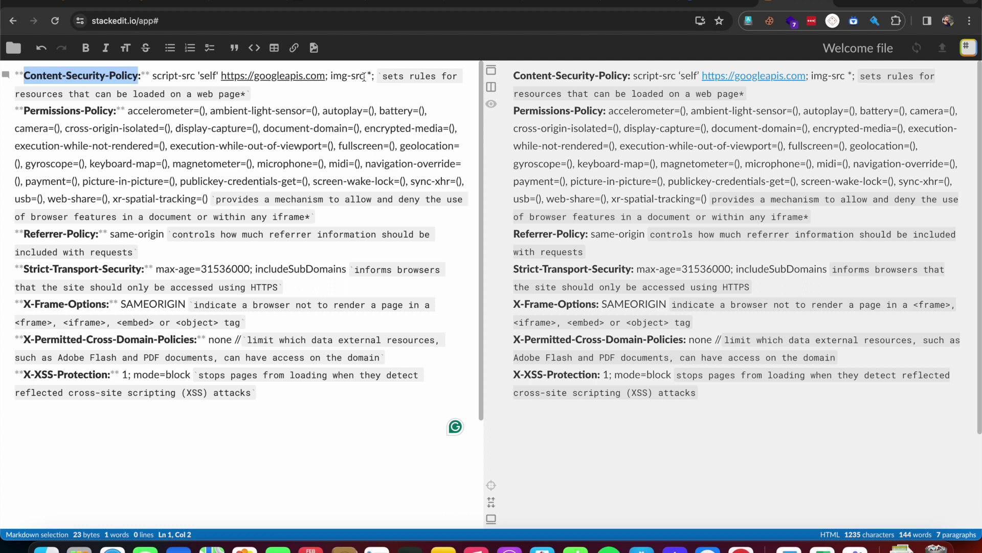
drag(374, 76, 154, 78)
key(super+c)
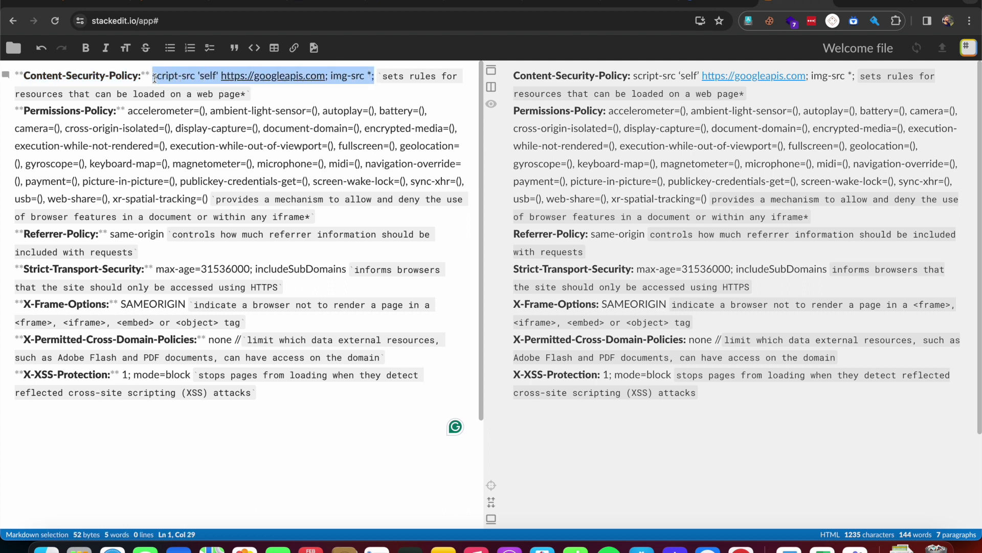
click(716, 6)
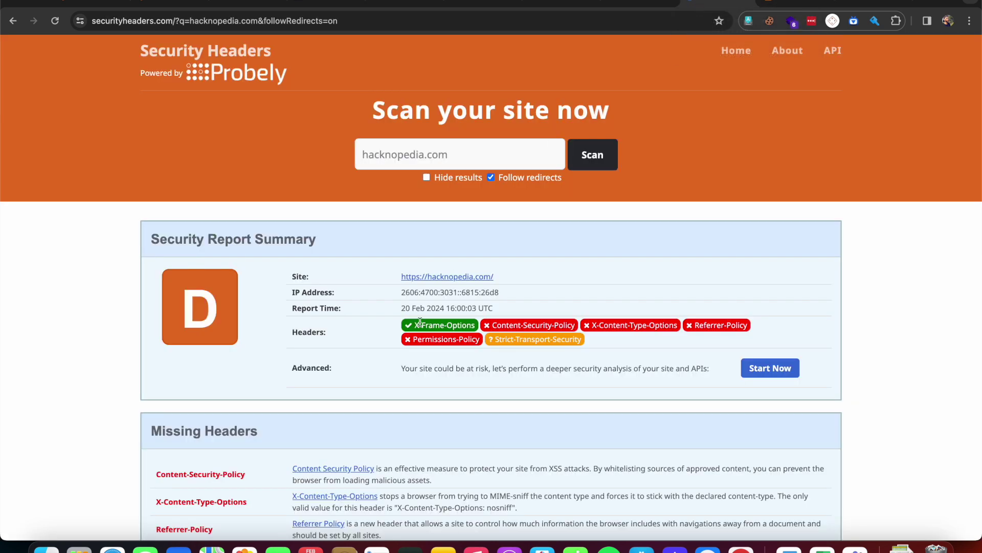
click(629, 5)
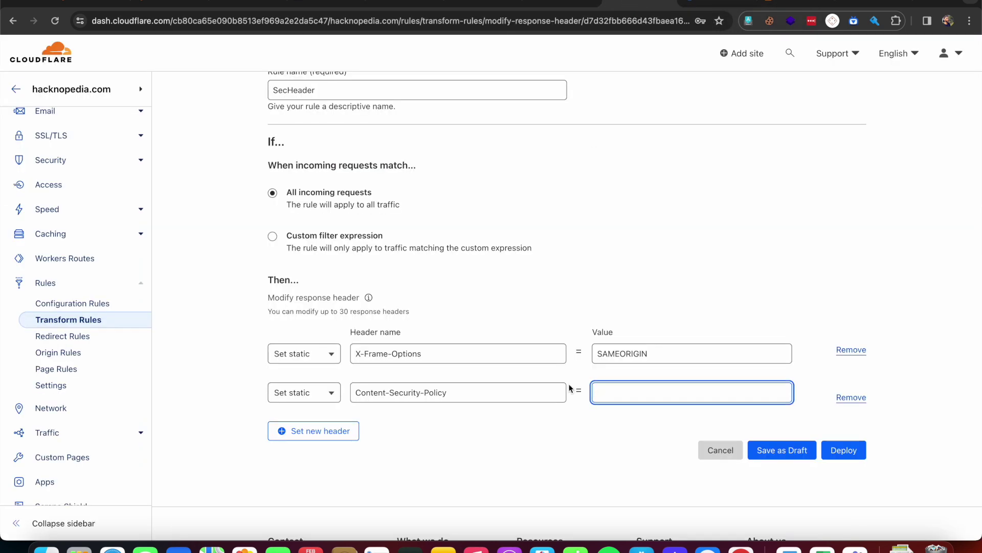
key(super+v)
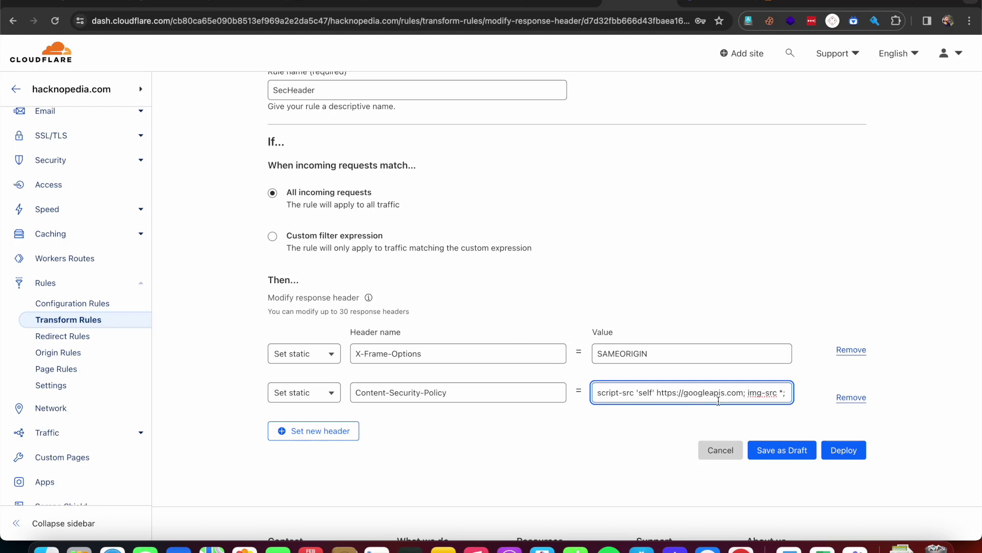
click(746, 393)
drag(746, 392, 655, 395)
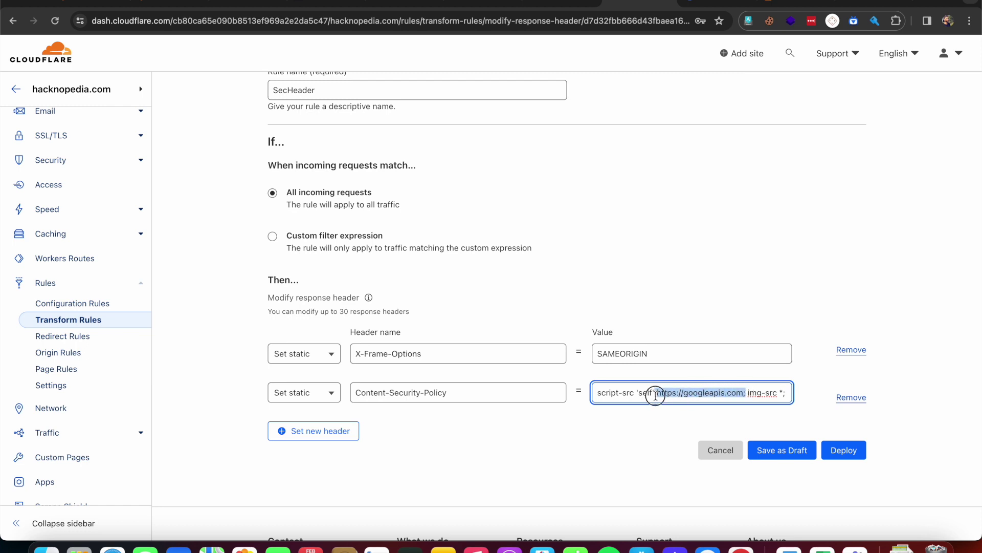
click(749, 392)
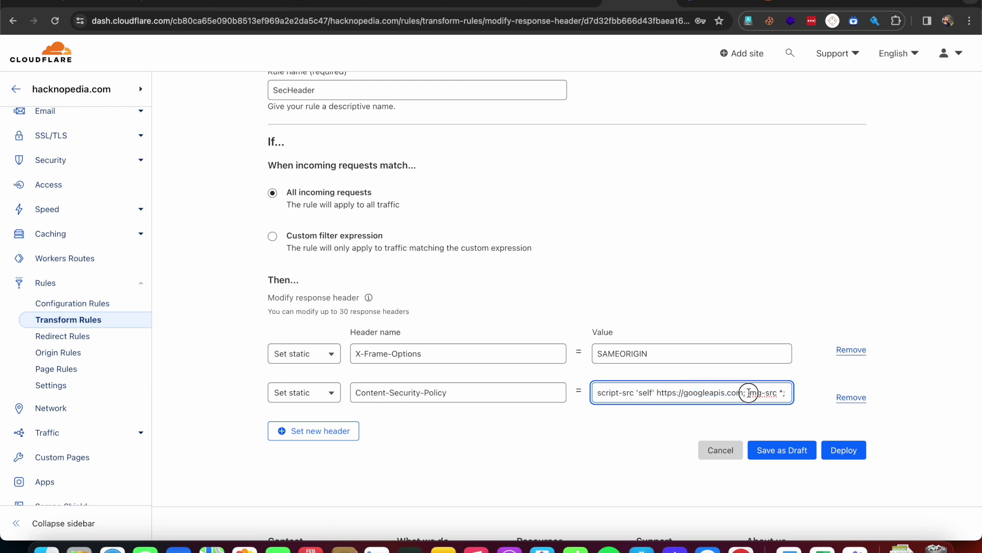
drag(785, 395, 750, 397)
click(762, 394)
click(719, 392)
drag(744, 394, 591, 399)
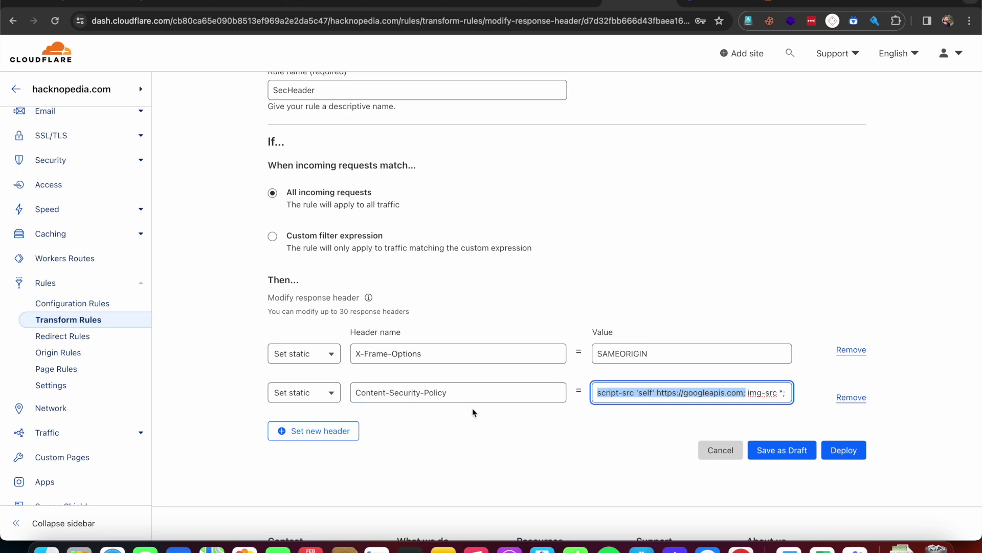
Step: Add a third header row set to Set static
click(335, 439)
click(334, 439)
click(299, 474)
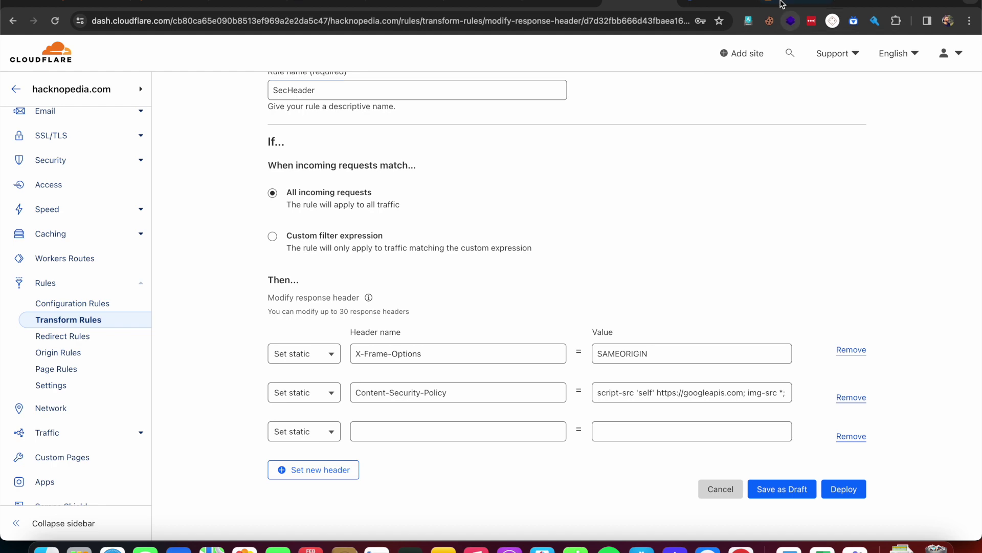
Step: Copy 'Permissions-Policy' from the notes into the third header's name field
click(781, 4)
drag(118, 111, 25, 110)
key(super+c)
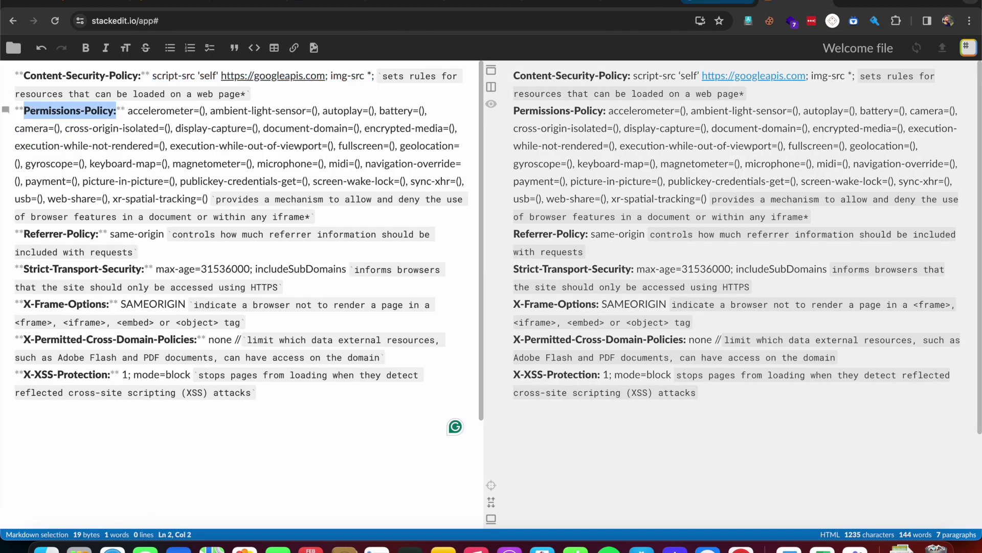
click(716, 4)
click(637, 5)
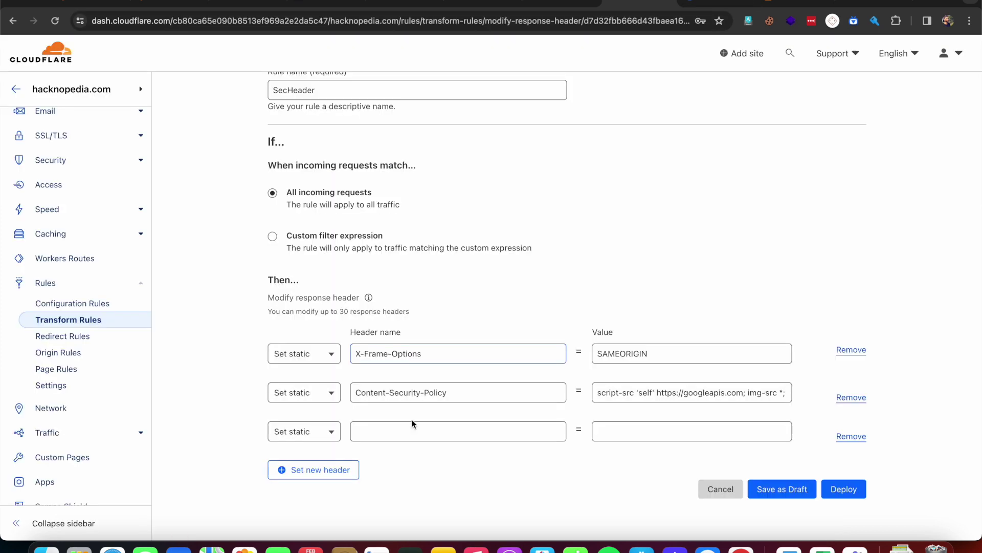
click(394, 434)
key(super+v)
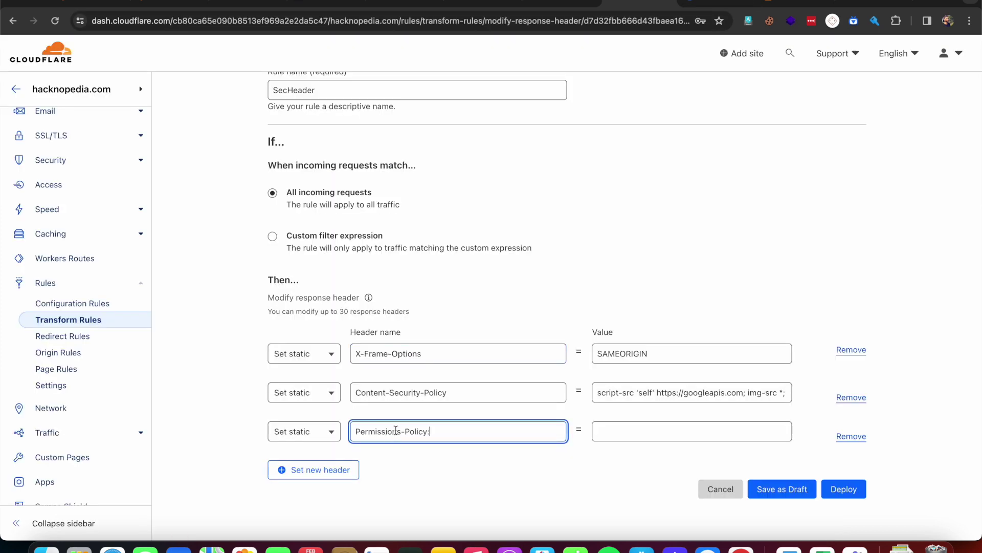
Step: Paste the full Permissions-Policy value (accelerometer=(), ambient-light-sensor=() …) into its Value field
click(622, 424)
click(798, 6)
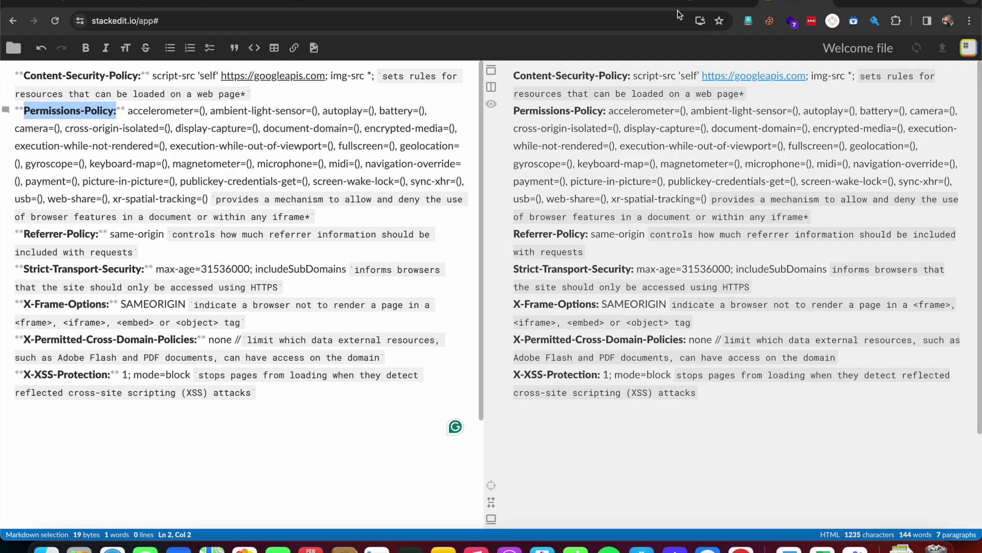
drag(129, 111, 209, 200)
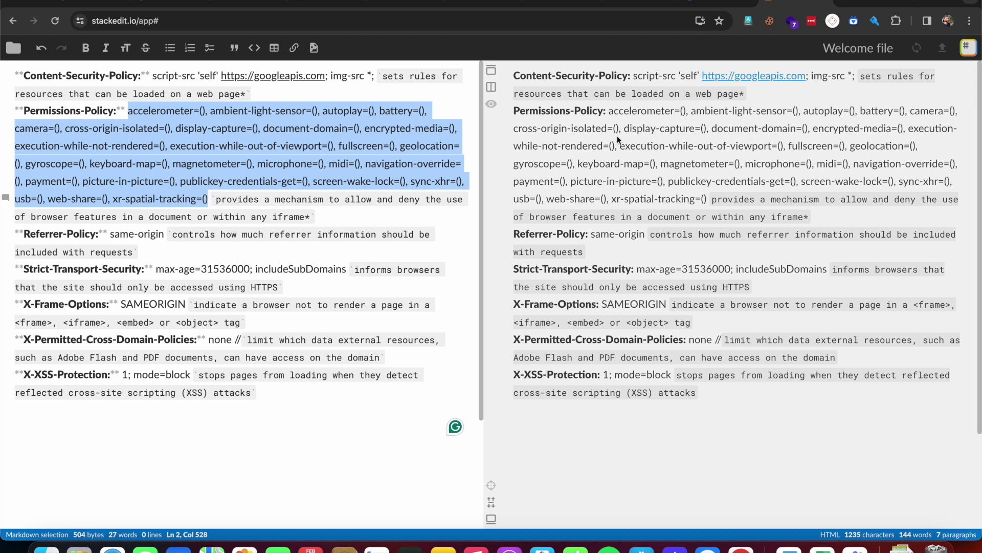
click(707, 4)
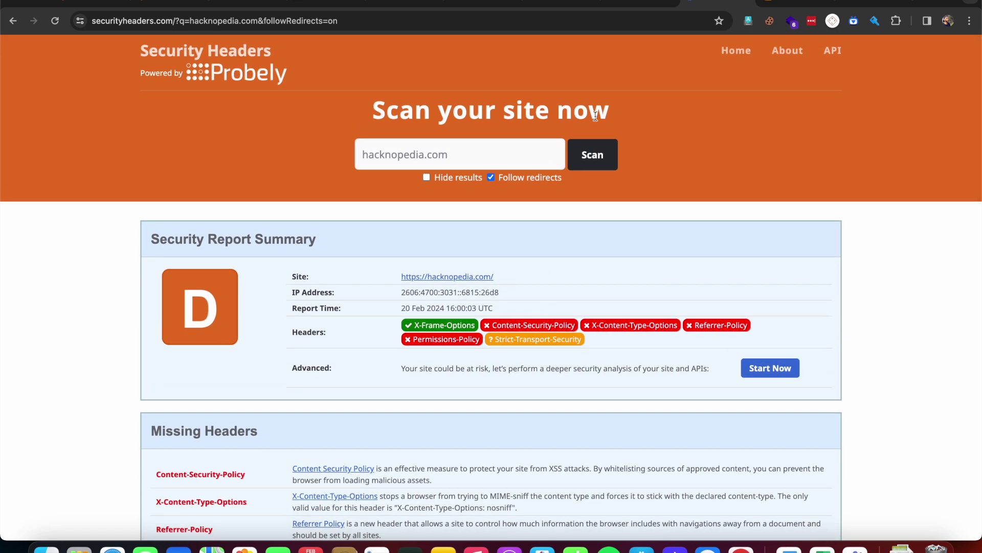
click(637, 3)
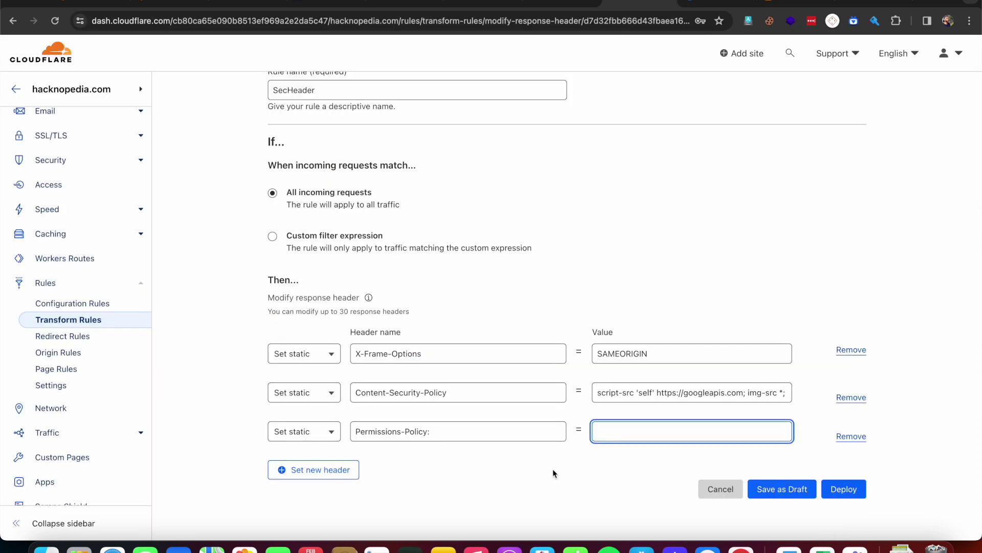
key(super+v)
Step: Add a fourth header row set to Set static
click(313, 469)
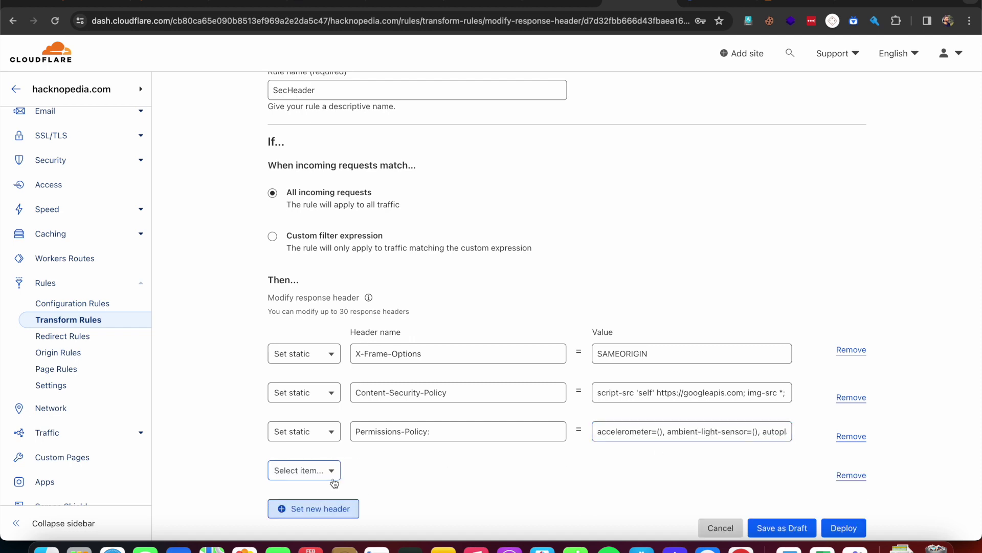
click(334, 483)
click(308, 487)
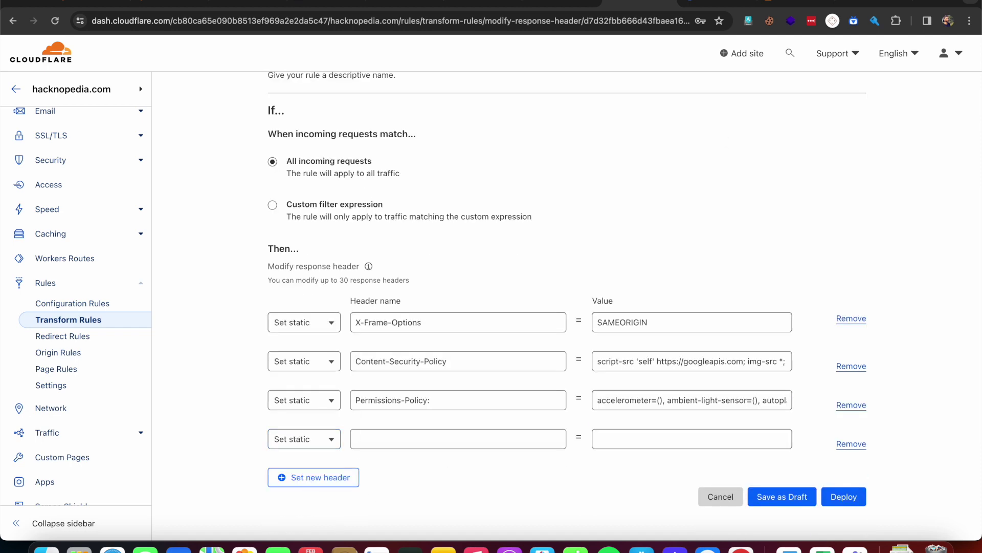
Step: Name the fourth header Referrer-Policy and remove the trailing colon from Permissions-Policy
click(796, 8)
drag(99, 235, 24, 235)
key(super+c)
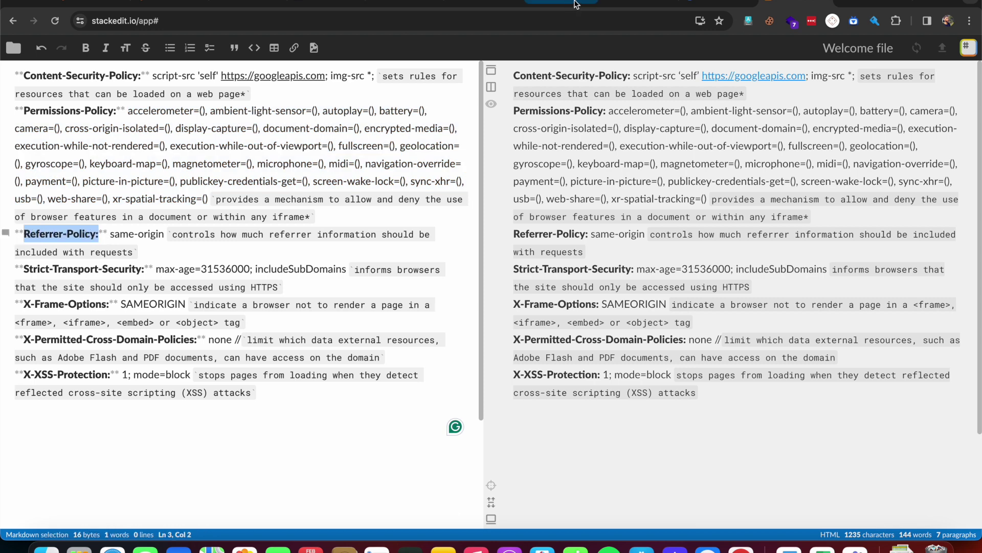
click(625, 5)
click(419, 444)
key(super+v)
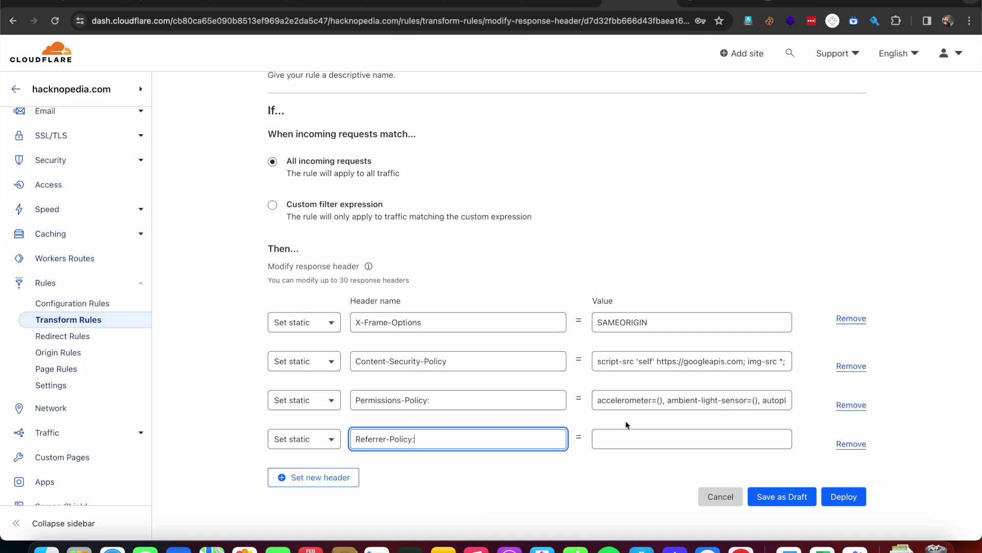
click(498, 399)
key(BackSpace)
Step: Set the Referrer-Policy header value to same-origin, copied from the notes
click(619, 441)
key(super+alt+Right)
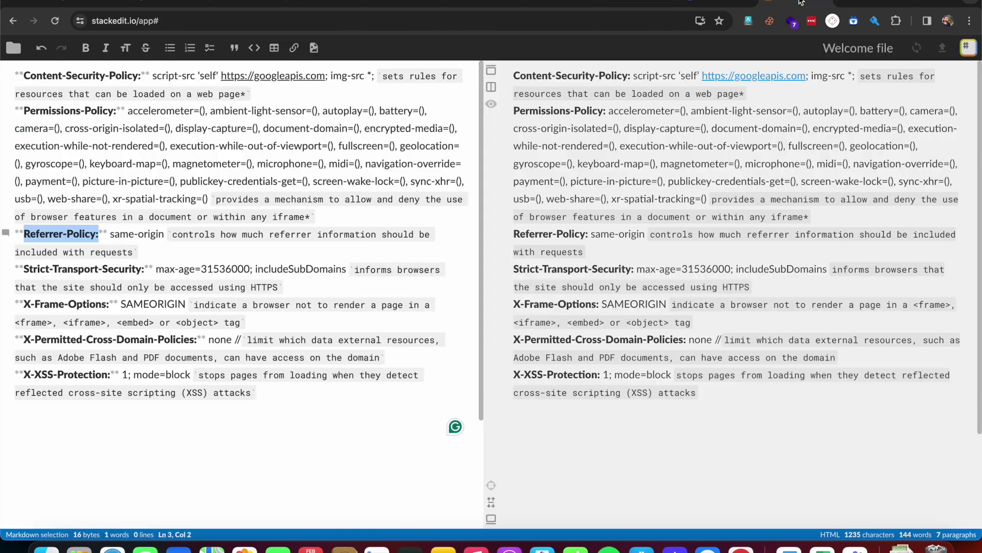
drag(164, 235, 109, 235)
key(super+c)
key(super+alt+Right)
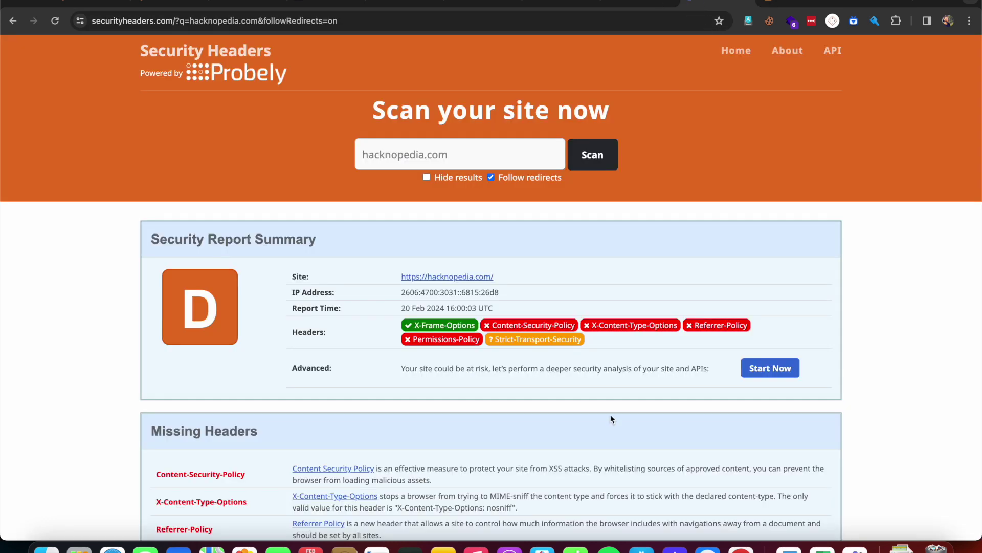
key(super+alt+Left)
key(super+v)
Step: Add a fifth Set static header row and copy the Strict-Transport-Security name from the notes
click(325, 477)
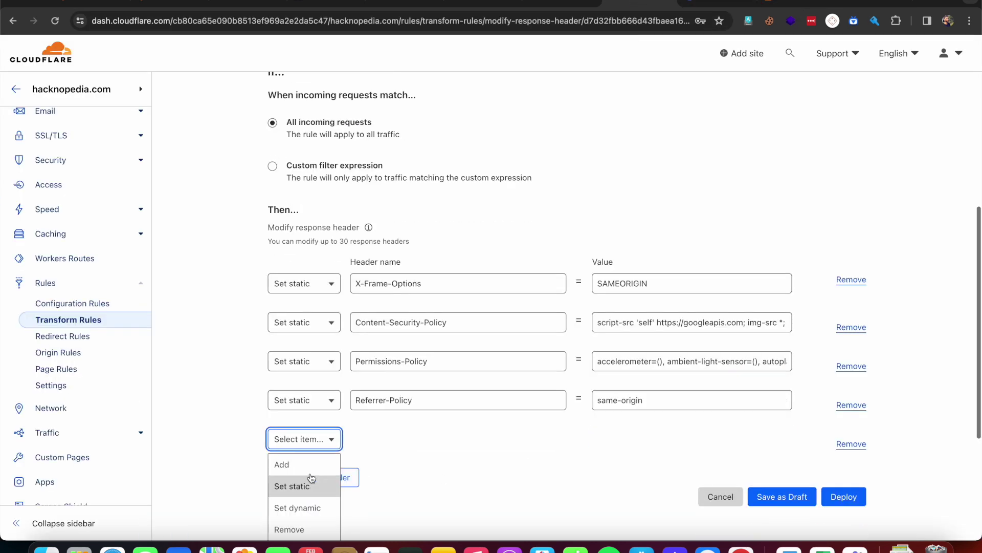
click(321, 485)
click(806, 3)
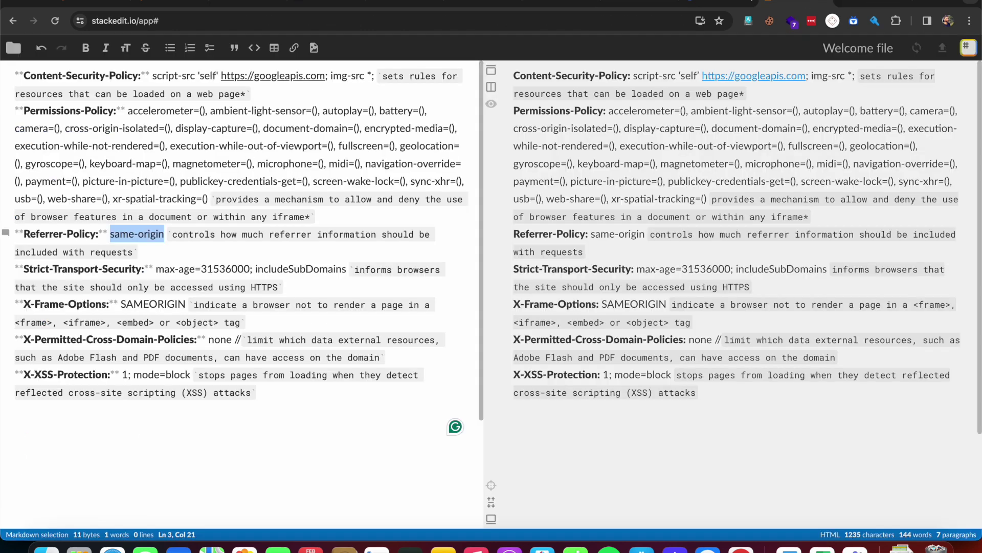
drag(145, 269, 23, 269)
key(super+c)
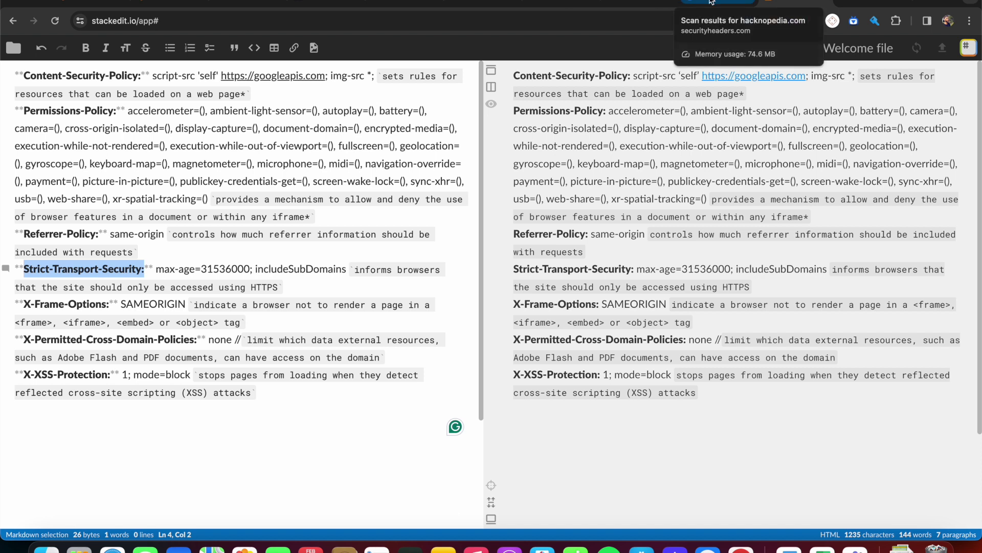
click(712, 2)
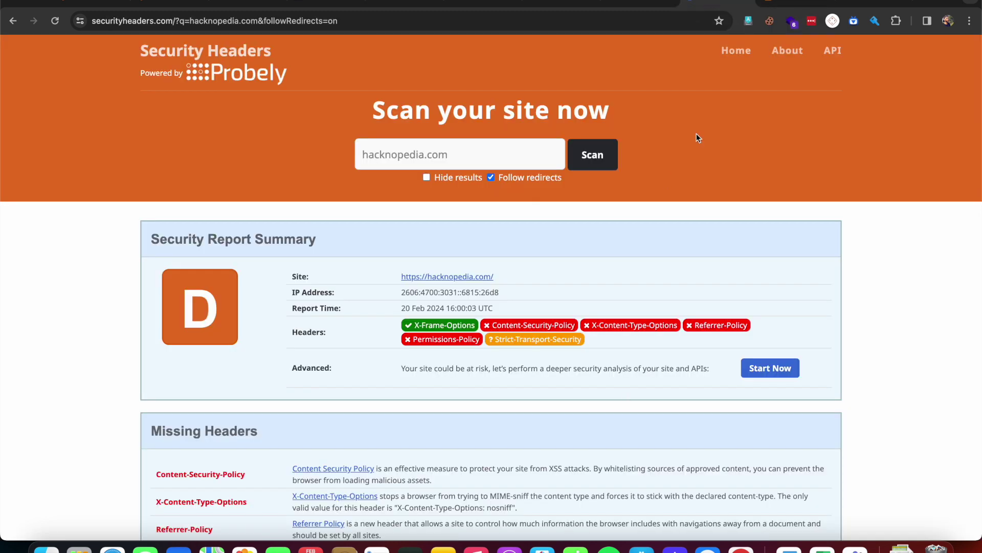
Step: Name the fifth header Strict-Transport-Security, removing the pasted trailing colon
click(640, 4)
click(386, 439)
key(super+v)
key(BackSpace)
click(633, 440)
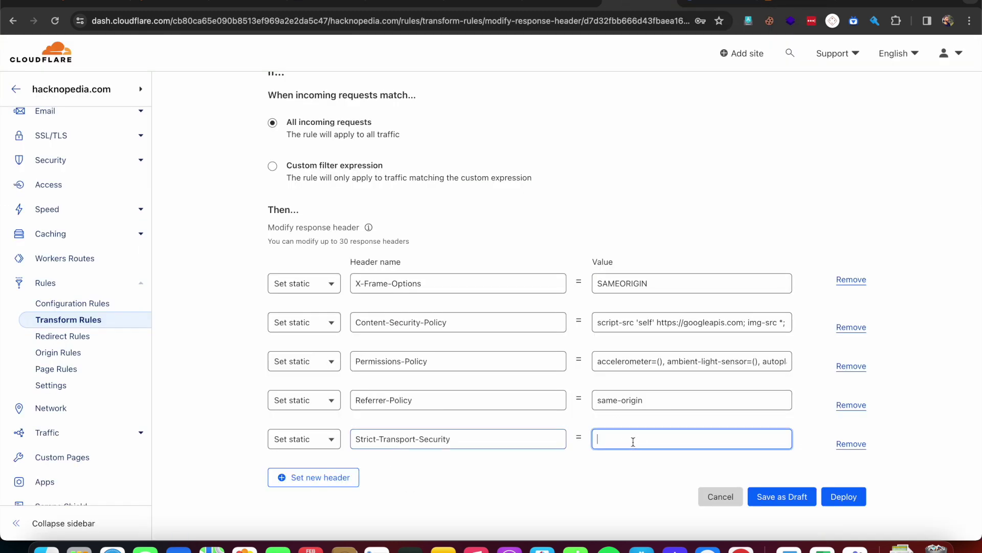
Step: Set the Strict-Transport-Security value to max-age=31536000; includeSubDomains
click(870, 3)
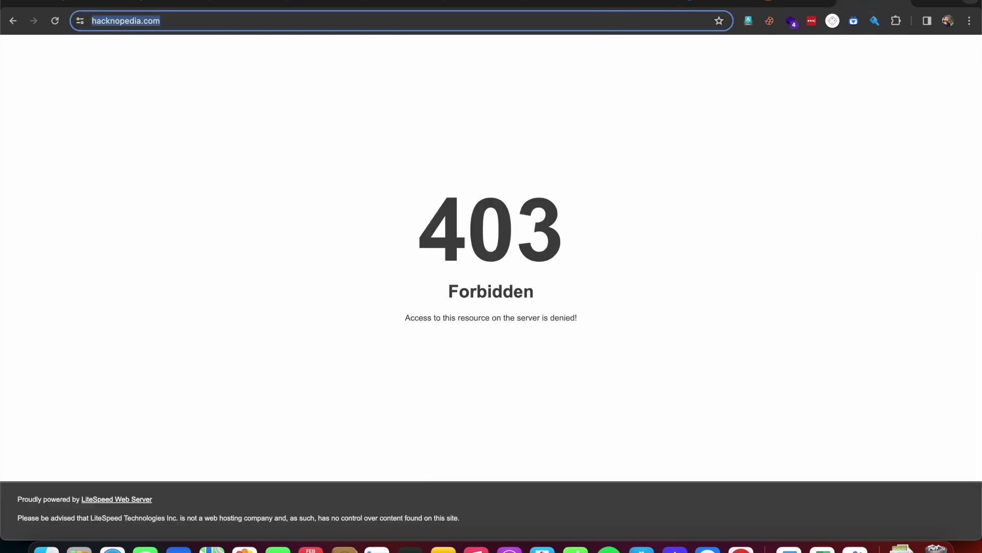
click(783, 2)
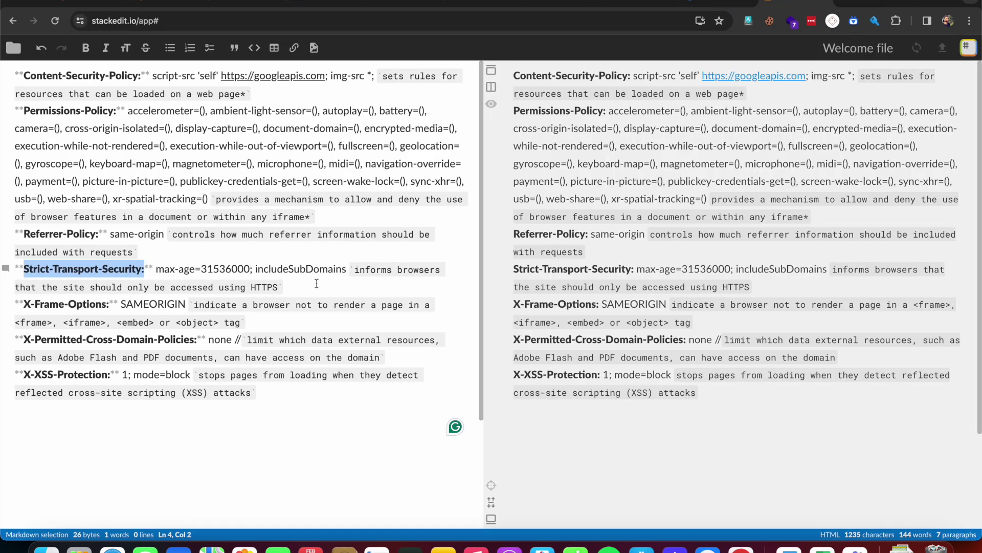
drag(346, 270, 156, 270)
key(super+c)
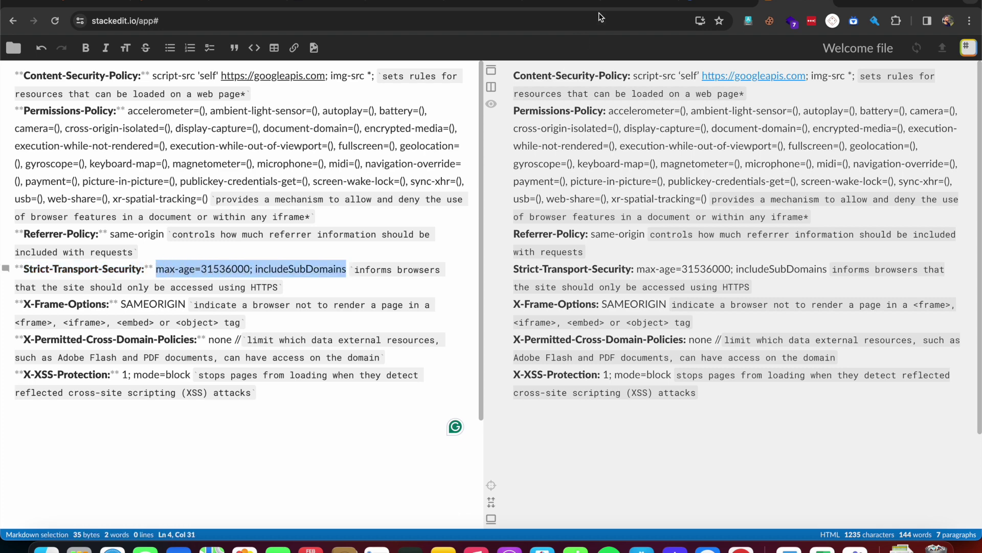
click(639, 4)
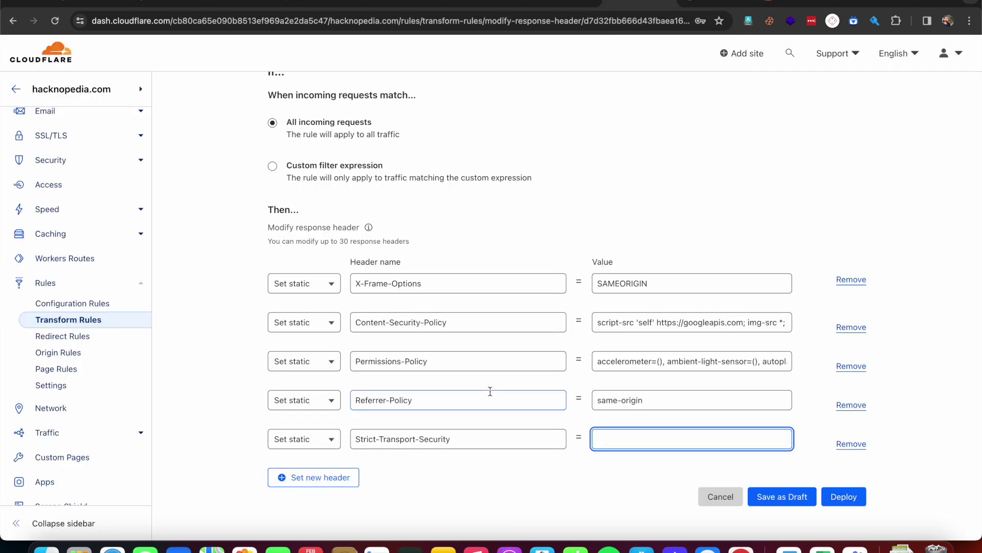
key(super+v)
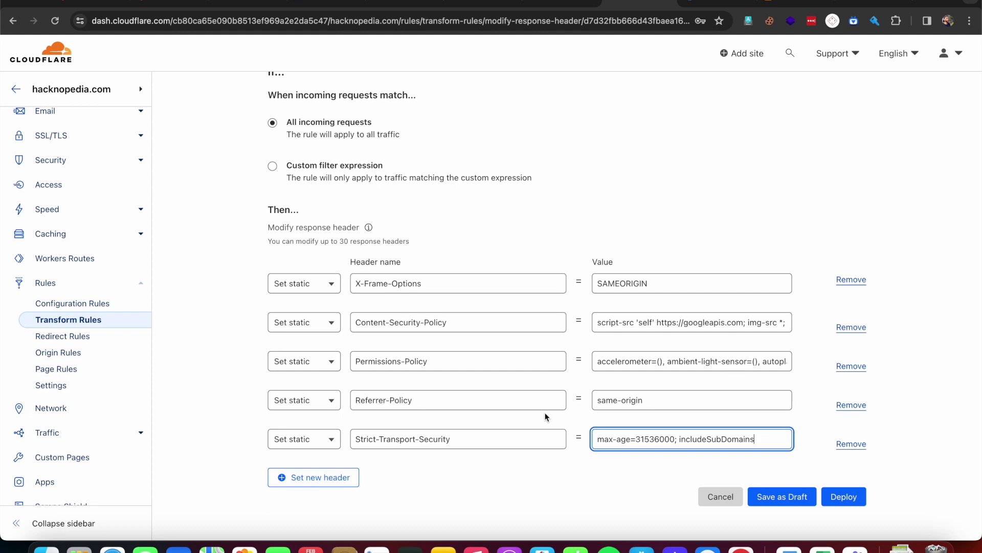
Step: Add a sixth Set static header row and copy X-Permitted-Cross-Domain-Policies from the notes
click(315, 477)
click(315, 480)
click(290, 483)
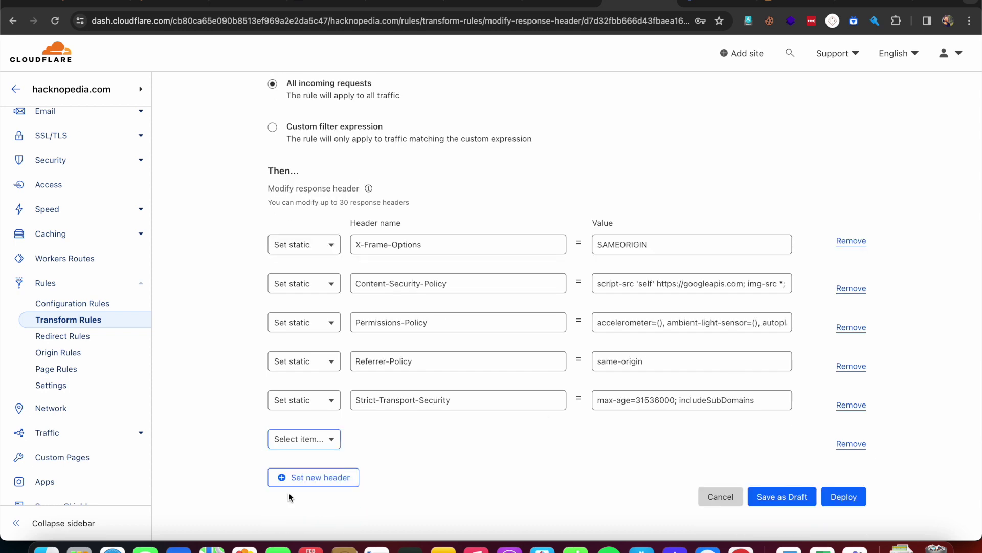
click(795, 4)
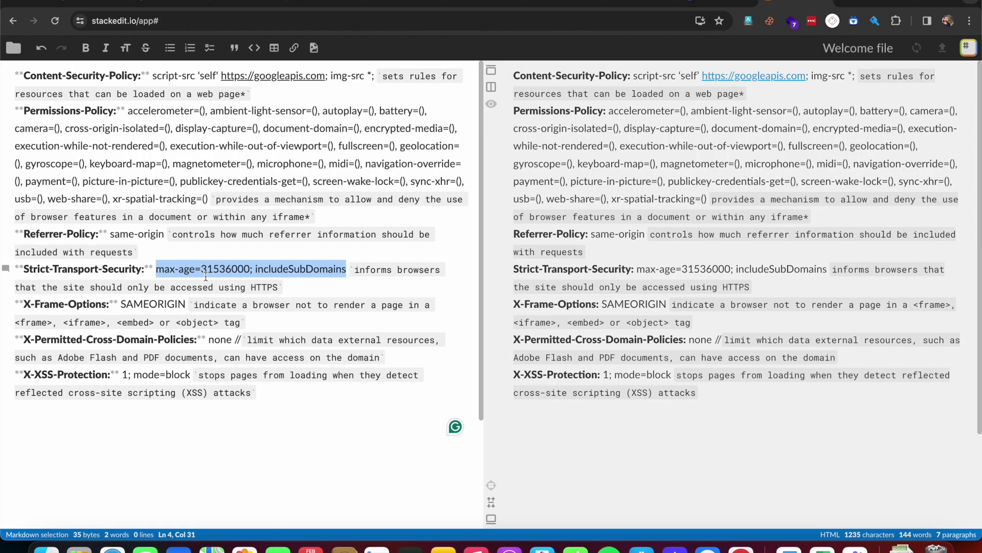
drag(199, 341, 25, 339)
key(super+c)
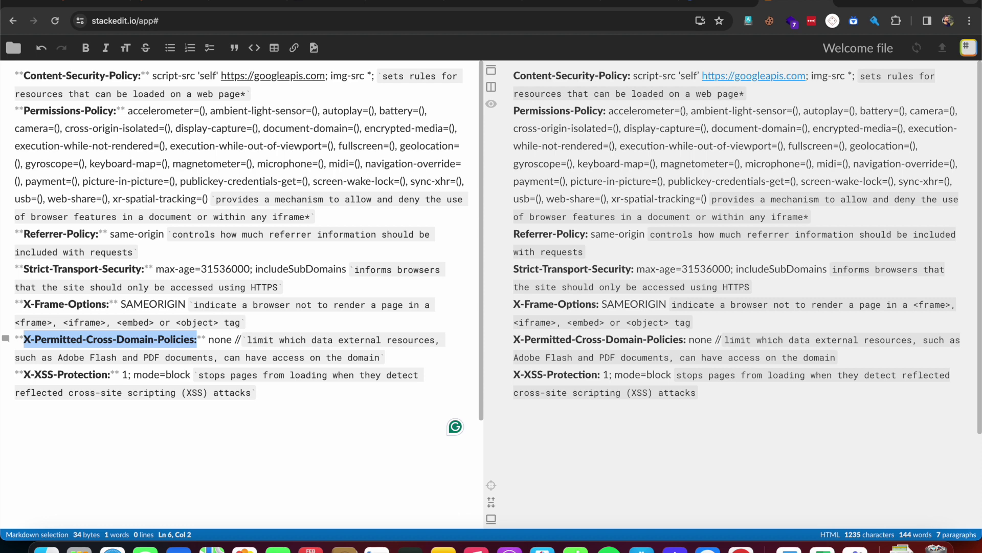
click(716, 4)
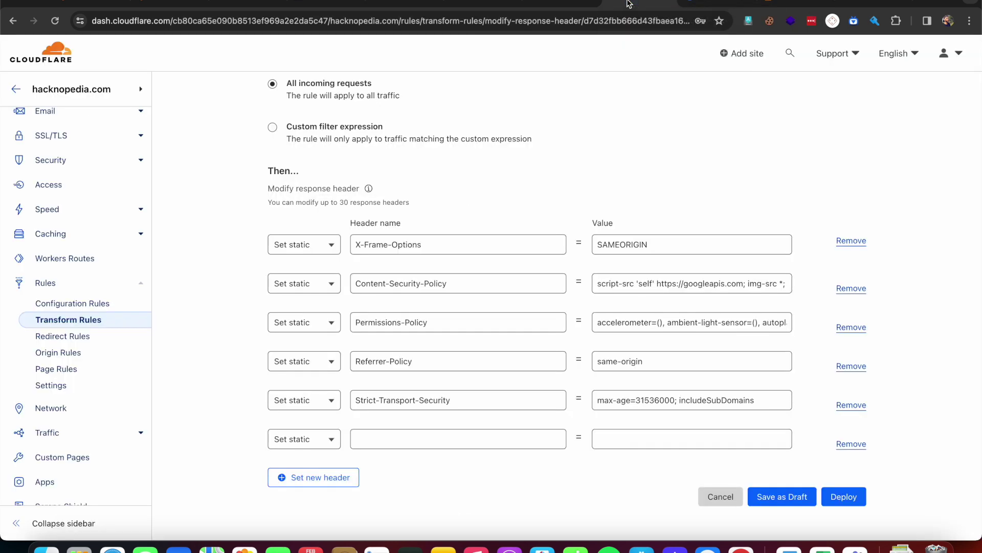
click(389, 435)
Step: Name the sixth header X-Permitted-Cross-Domain-Policies with the value none
key(super+v)
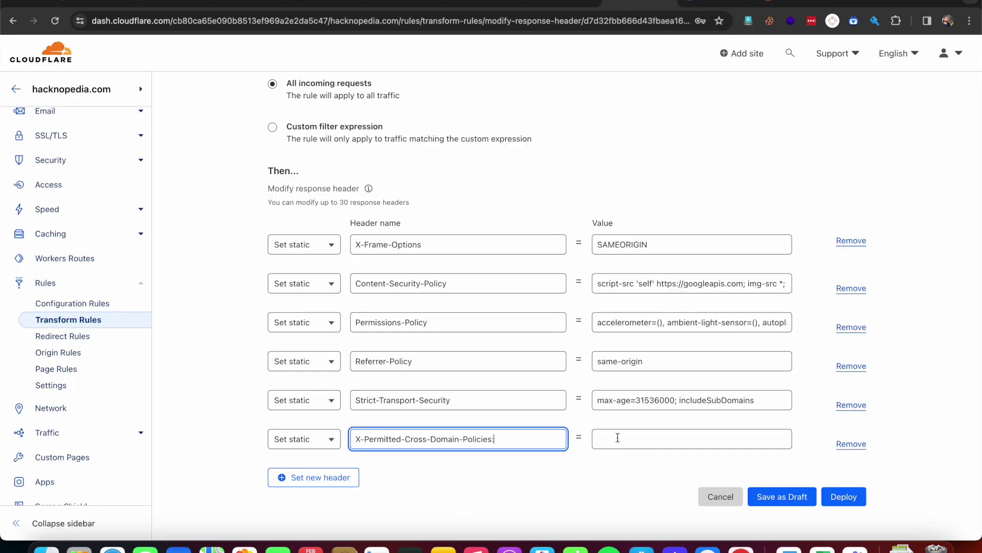
click(653, 443)
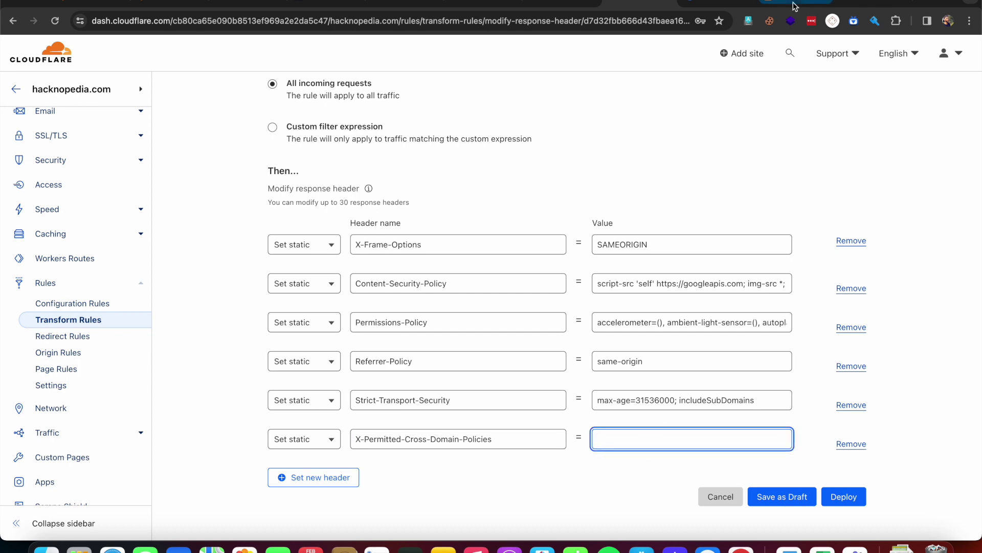
click(794, 5)
double_click(226, 341)
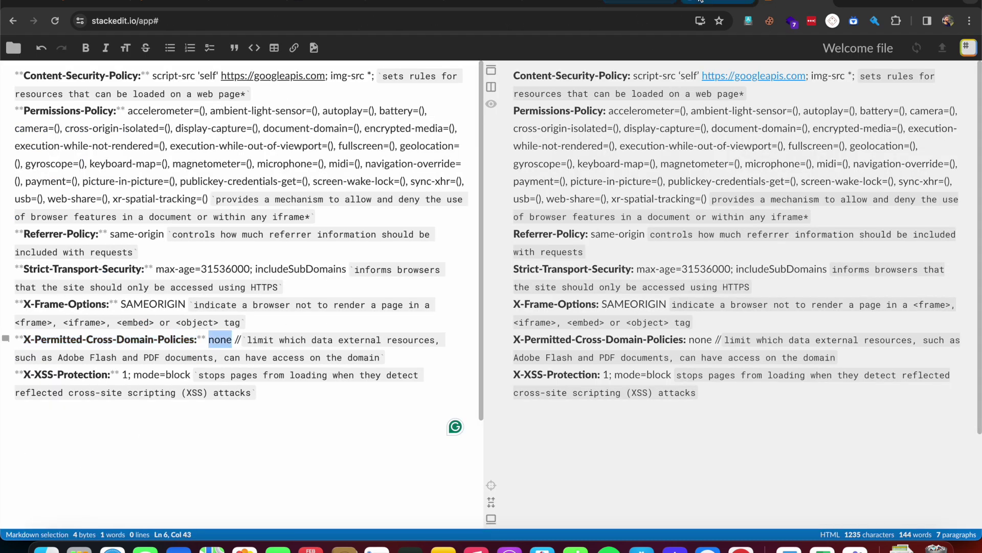
click(619, 3)
click(614, 2)
text(none)
Step: Add a seventh Set static header row and copy the X-XSS-Protection name from the notes
click(321, 478)
click(322, 478)
click(300, 489)
click(798, 5)
drag(111, 374, 25, 377)
key(super+c)
click(710, 5)
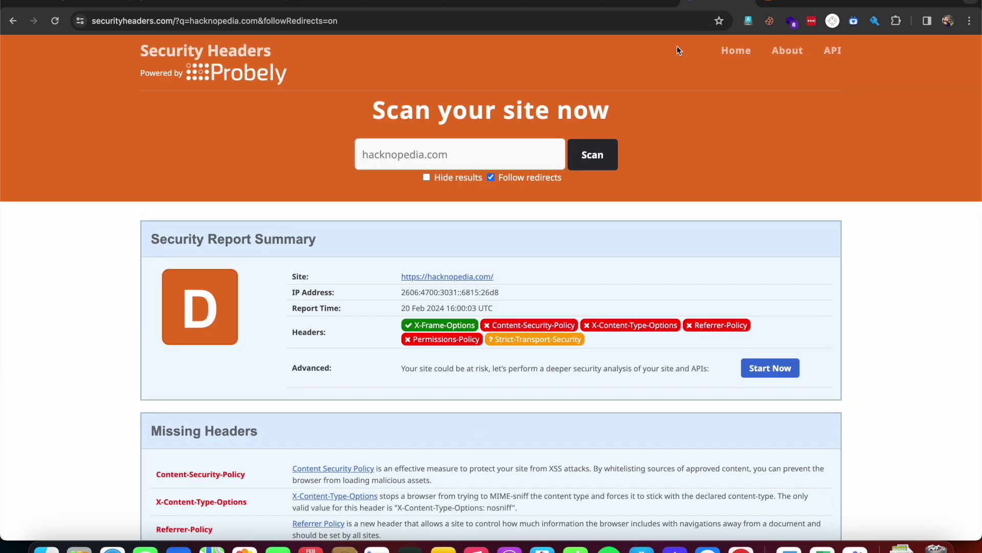
click(639, 5)
click(379, 438)
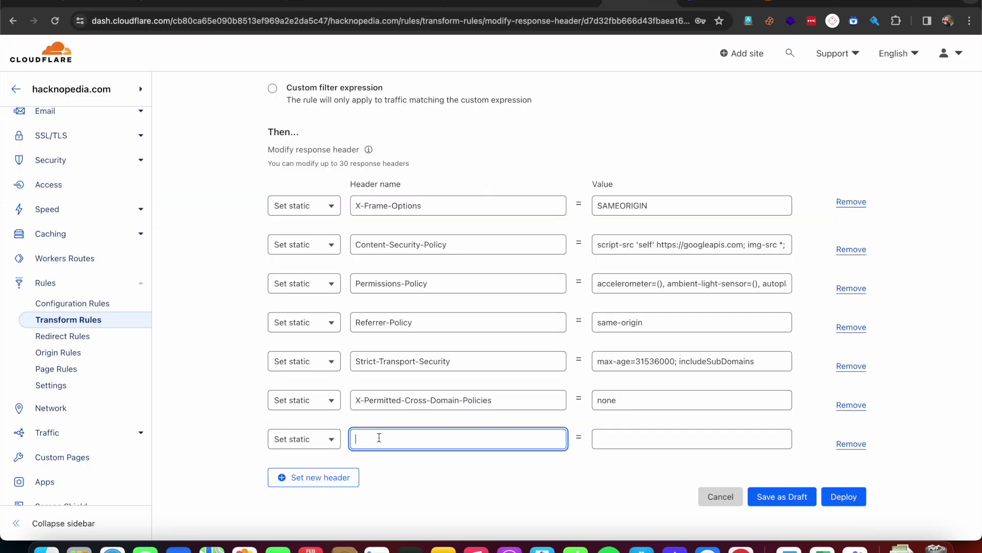
Step: Name the seventh header X-XSS-Protection with the value 1; mode=block
key(super+v)
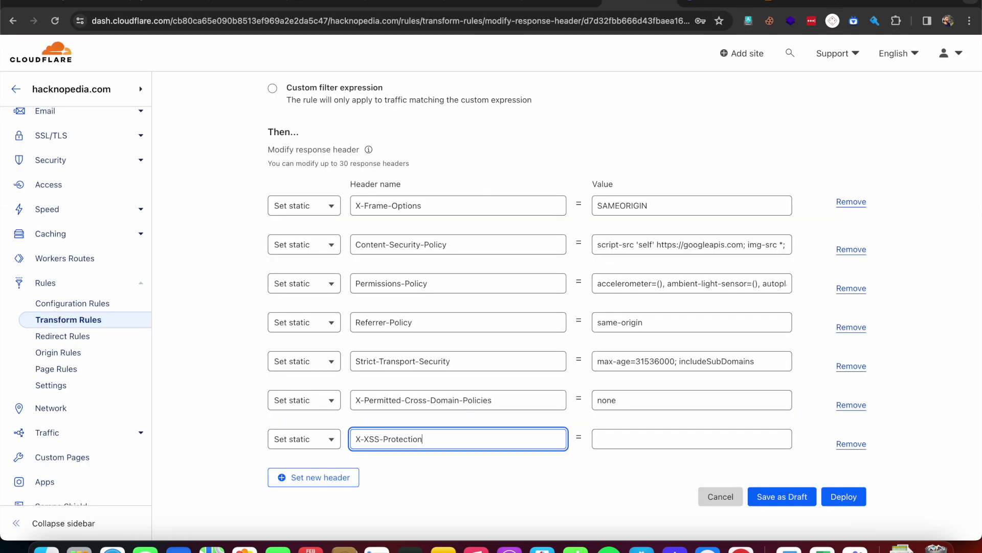
click(711, 5)
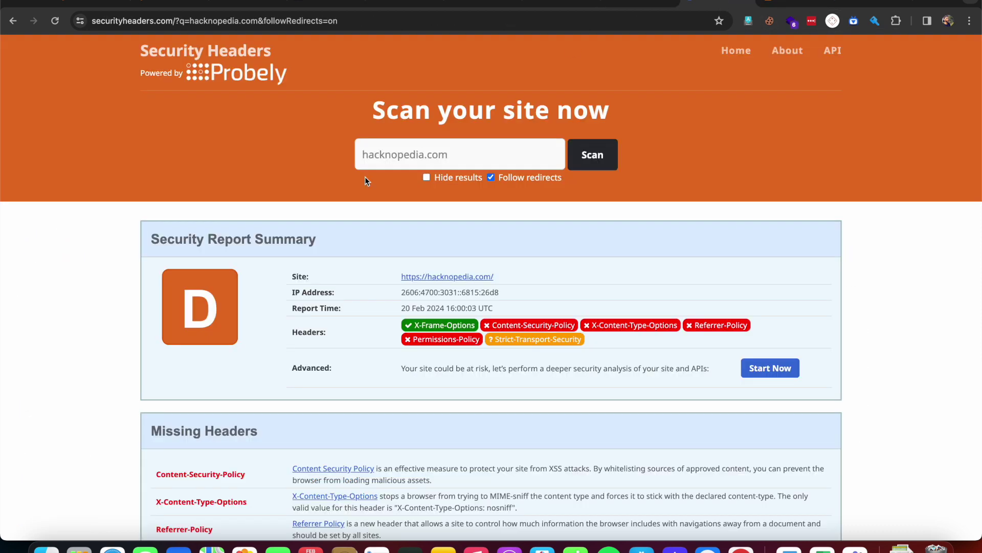
click(773, 3)
drag(192, 375, 121, 377)
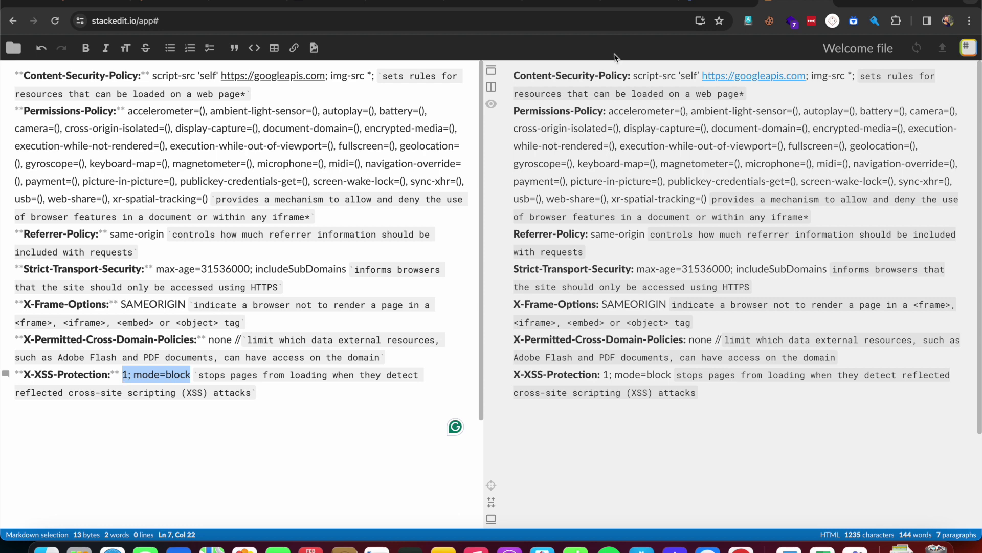
click(704, 3)
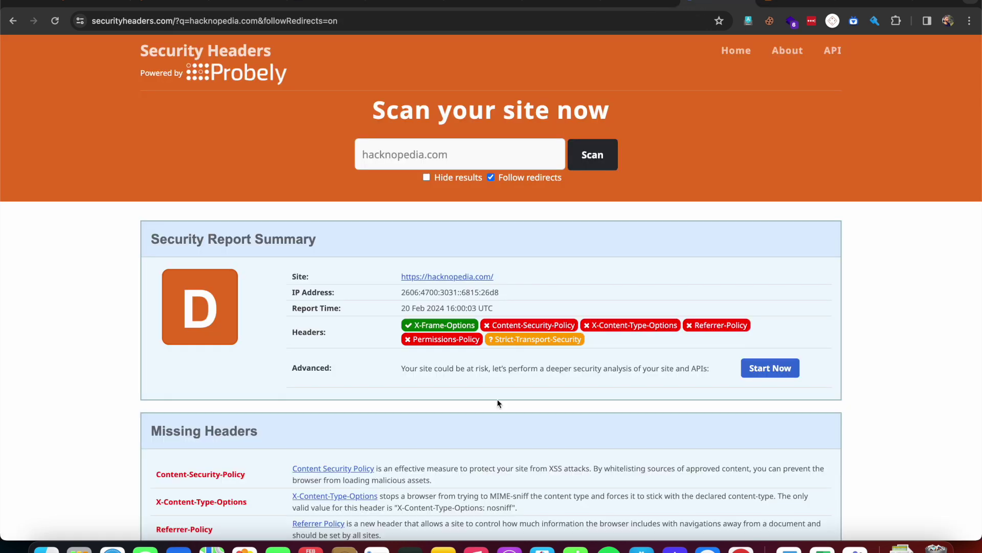
click(647, 3)
click(606, 440)
text(1; mode=block)
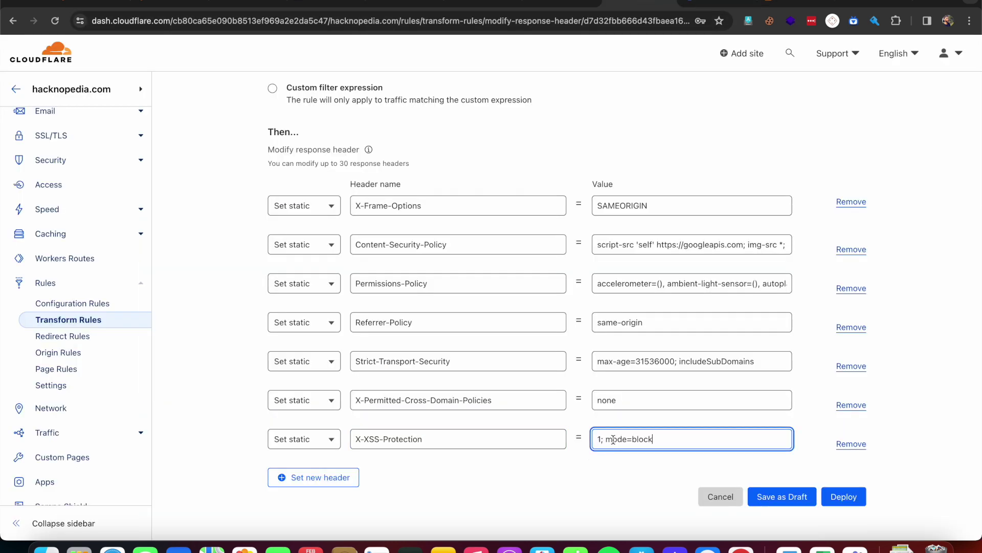
Step: Save the SecHeader rule, toggle it off and back on, and return to the report
click(791, 3)
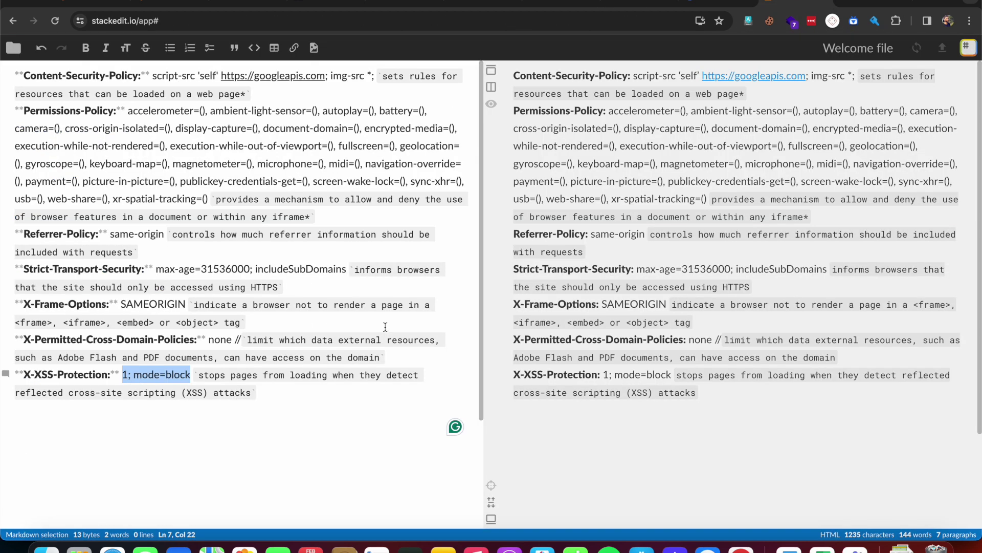
click(705, 4)
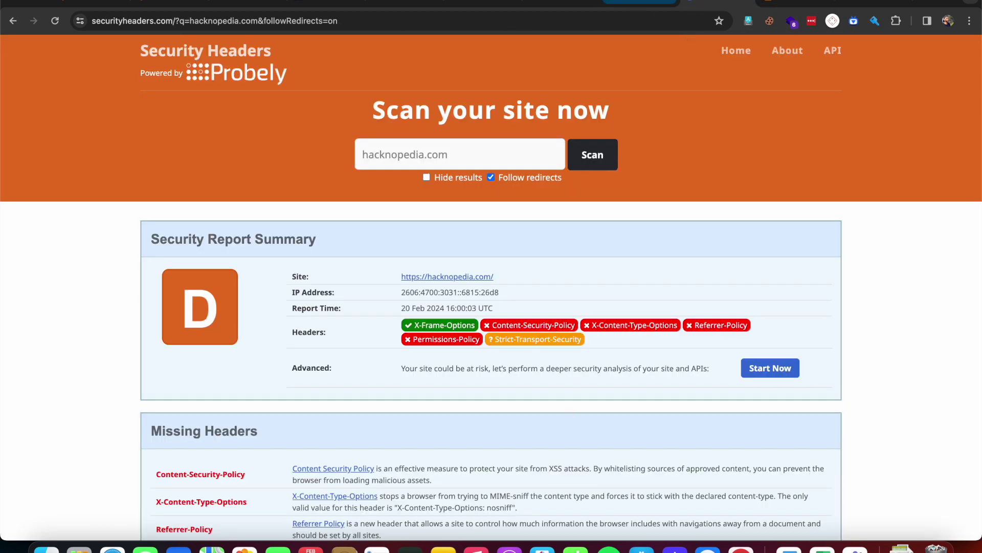
click(625, 7)
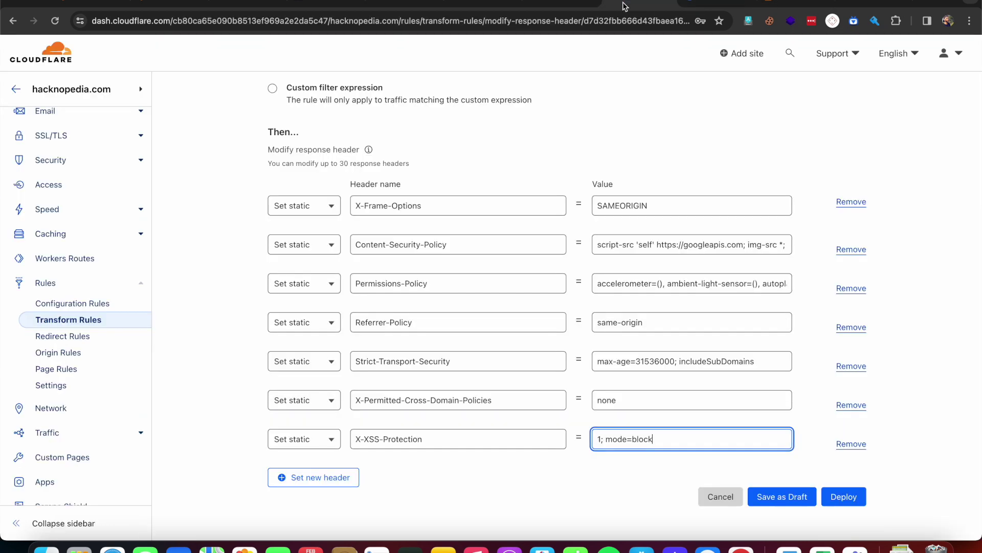
click(790, 505)
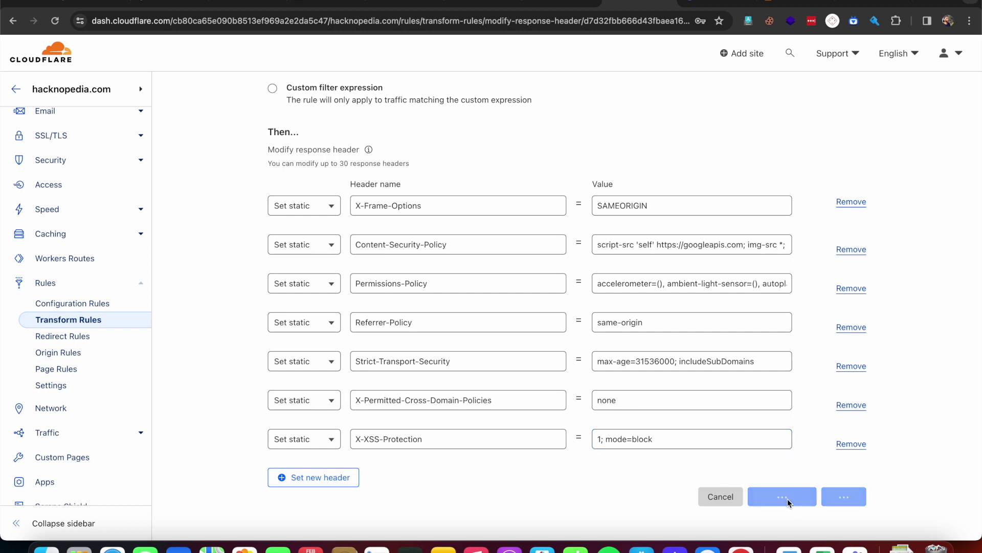
click(819, 419)
click(819, 420)
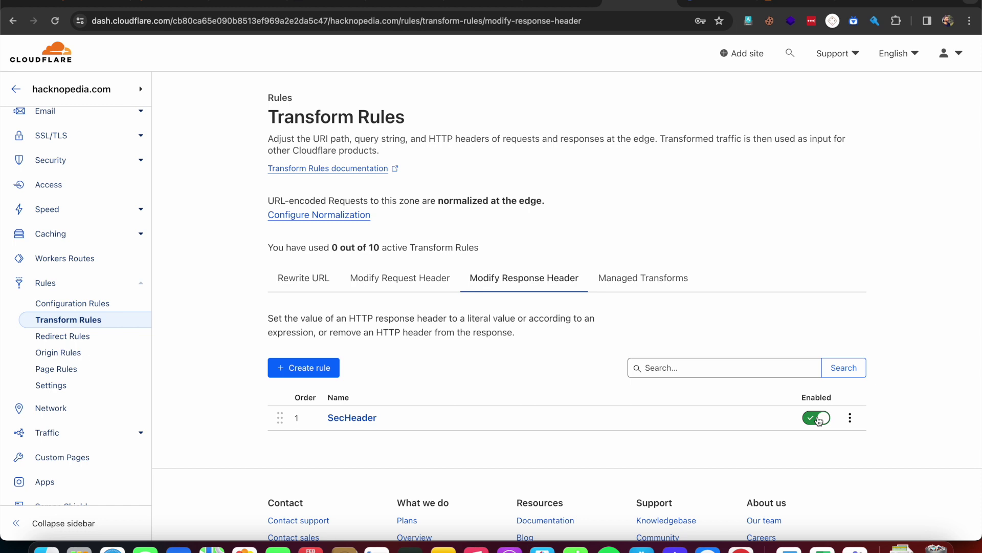
click(716, 4)
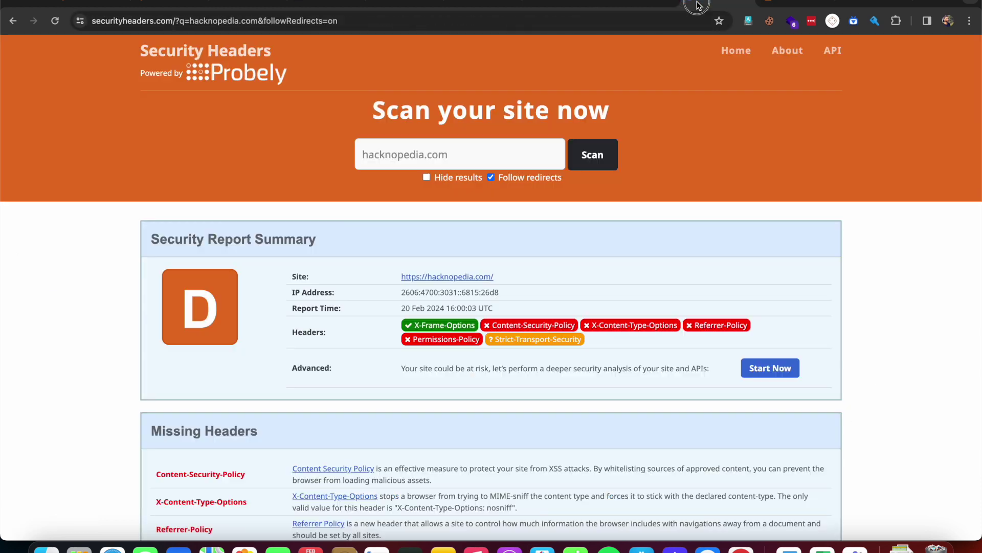
Step: Rescan hacknopedia.com and copy the still-missing X-Content-Type-Options header name
click(589, 153)
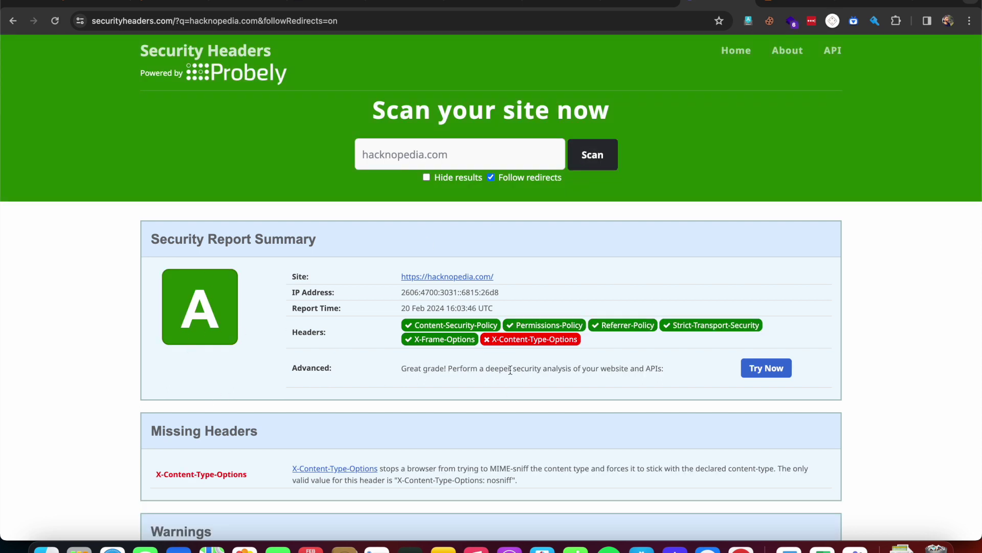
drag(579, 347, 489, 346)
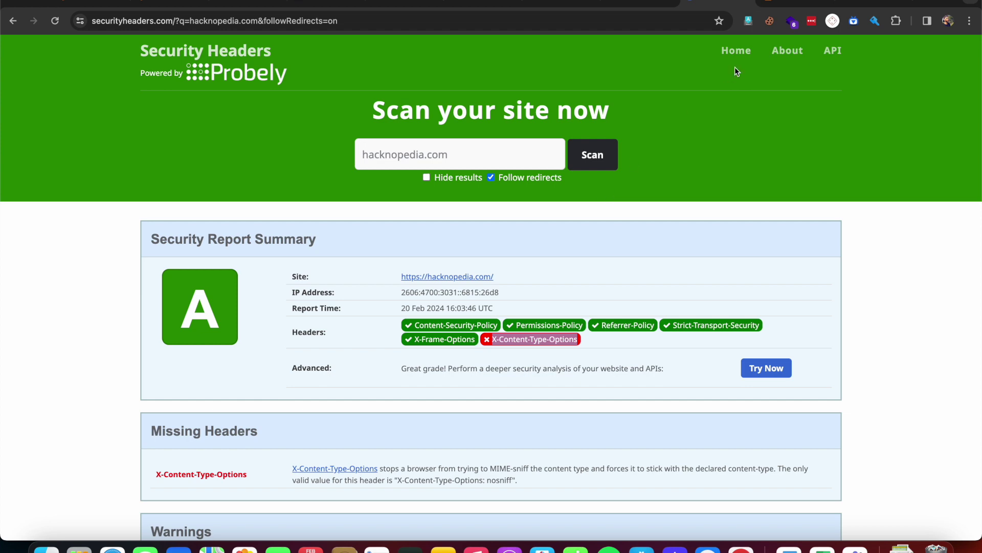
click(796, 4)
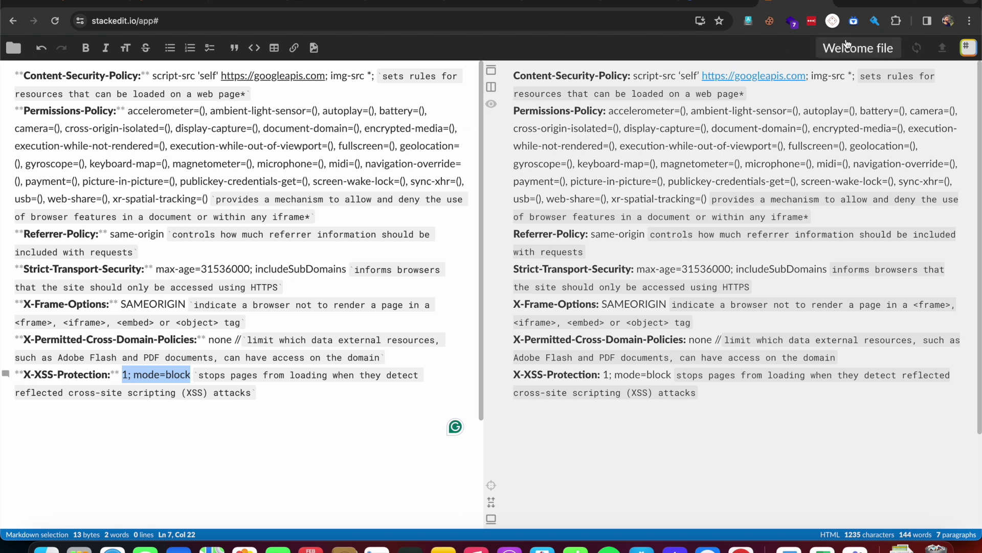
Step: Open a new browser tab, paste and clear the copied text, then return to StackEdit
click(927, 3)
text(1; mode=block)
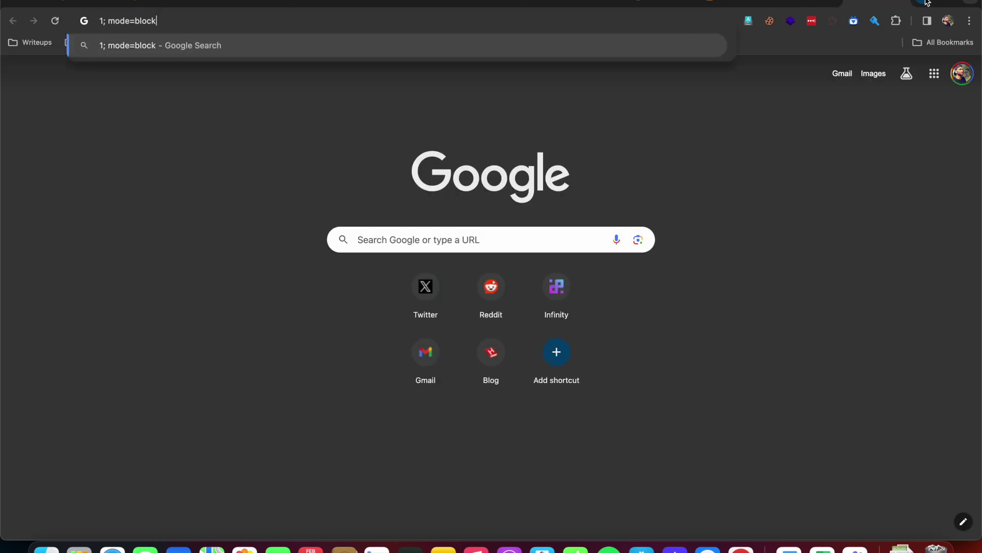
key(Escape)
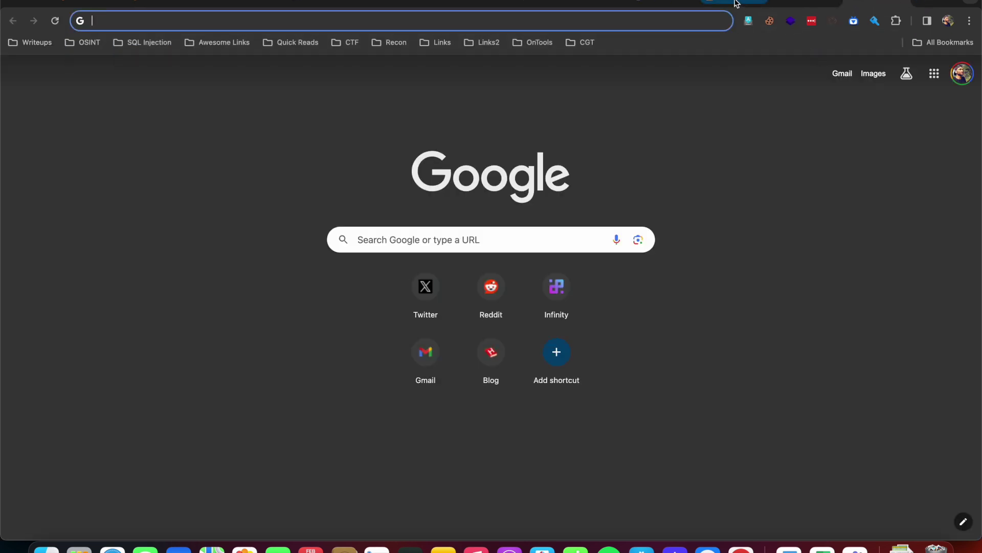
click(735, 4)
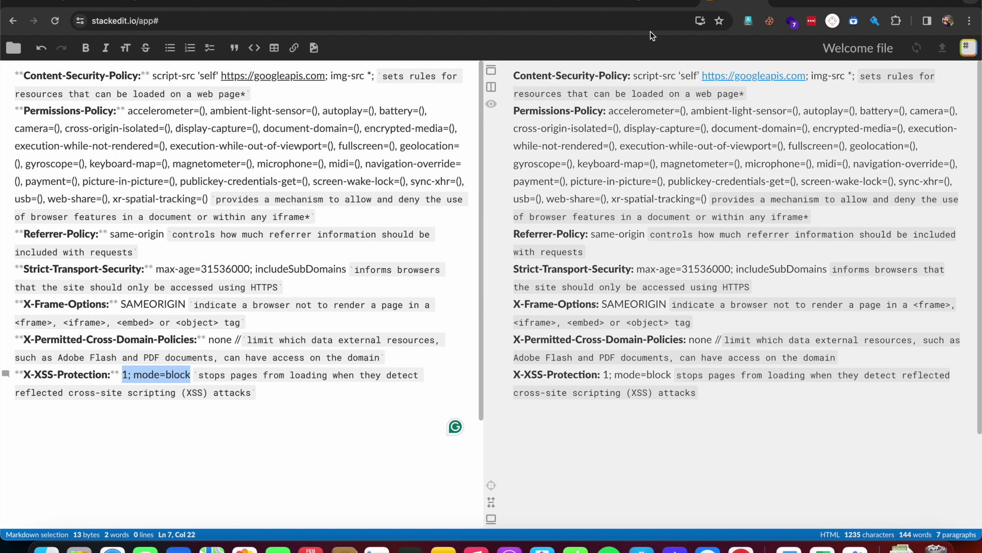
Step: Search X-Content-Type-Options from the report and copy its name from MDN's syntax example
click(664, 3)
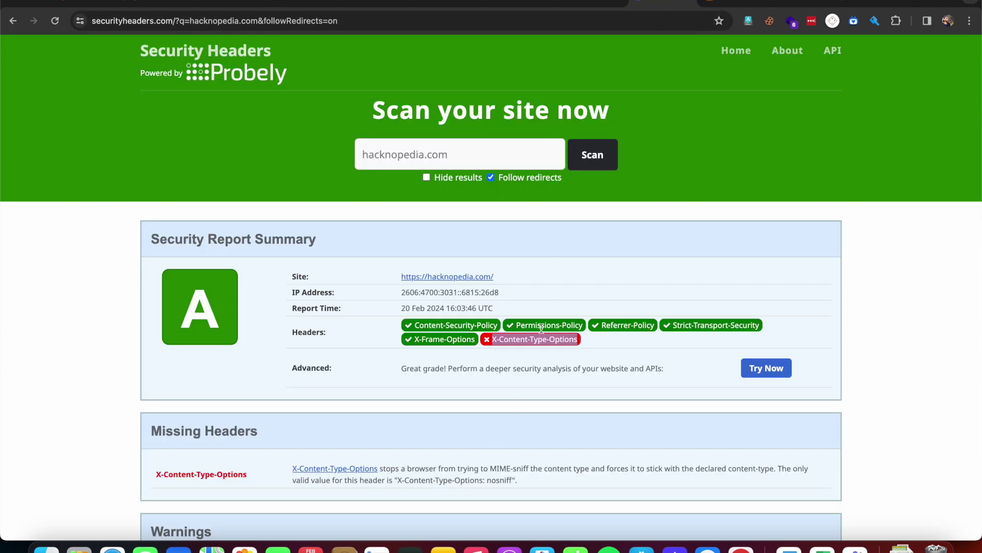
right_click(535, 342)
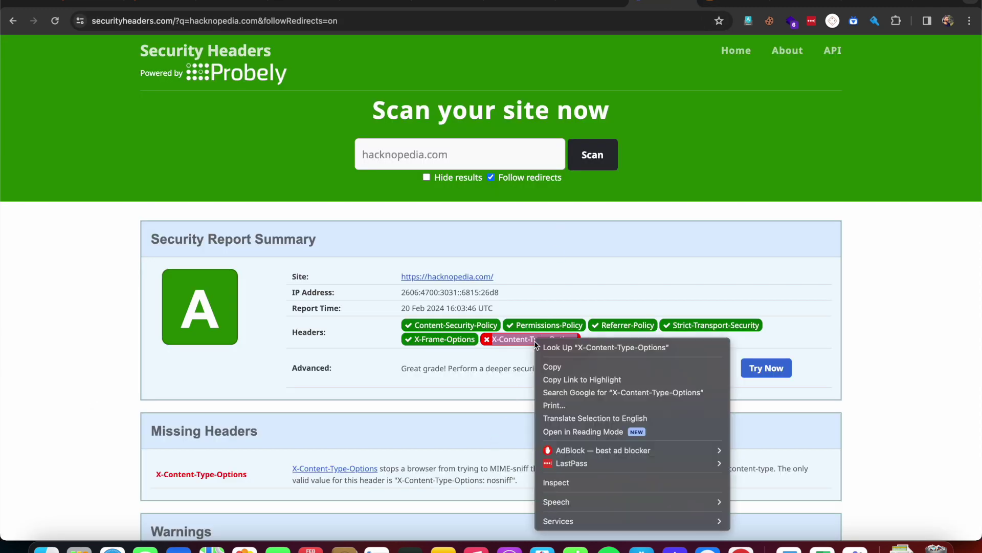
click(563, 392)
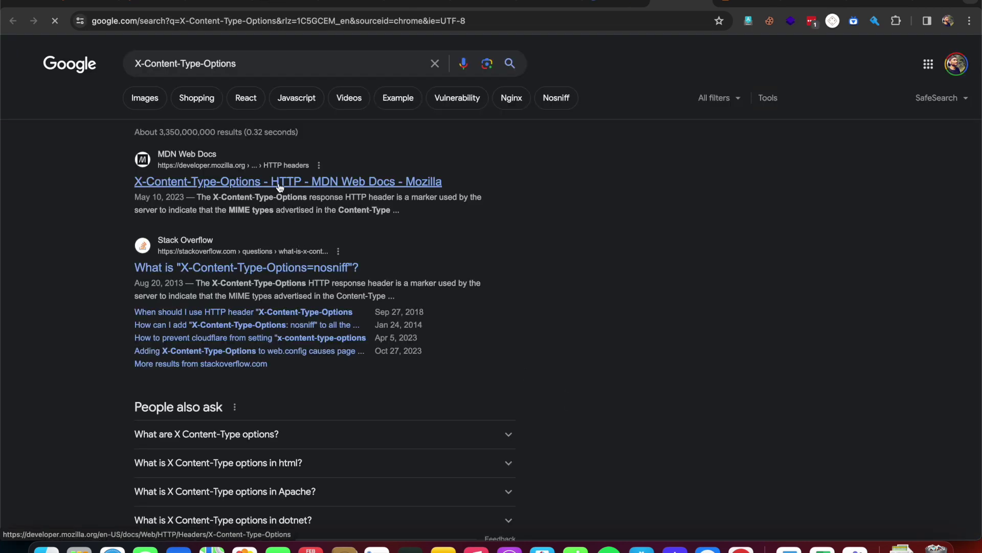
click(279, 183)
scroll(440, 333, down, 6)
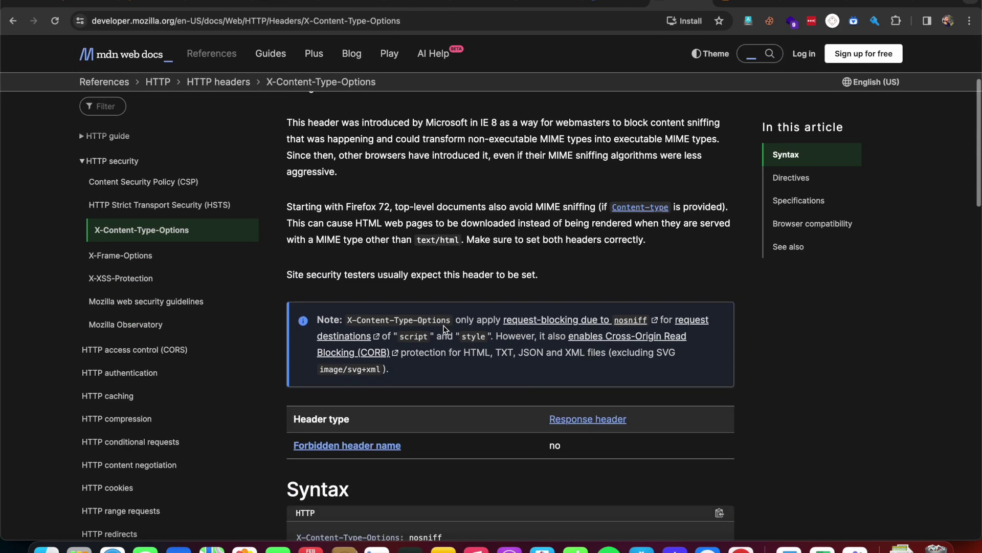
drag(405, 373, 275, 378)
key(super+c)
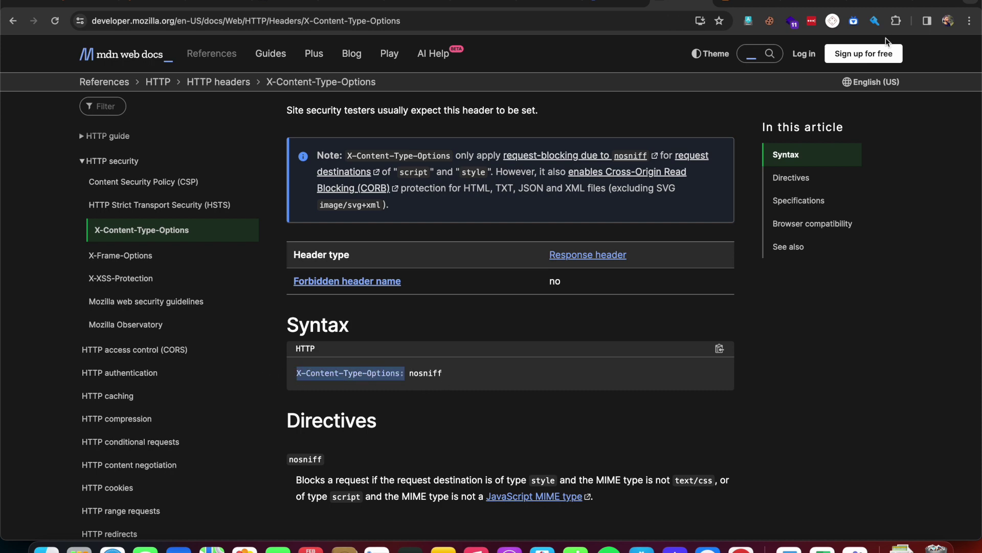
click(549, 5)
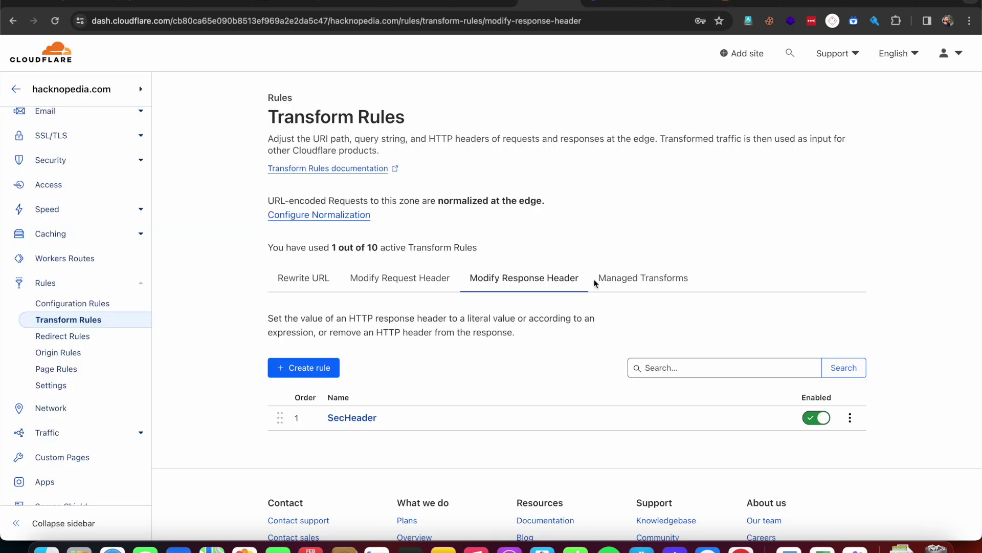
Step: Add a Set static header named X-Content-Type-Options to the SecHeader rule
click(356, 420)
scroll(401, 440, down, 15)
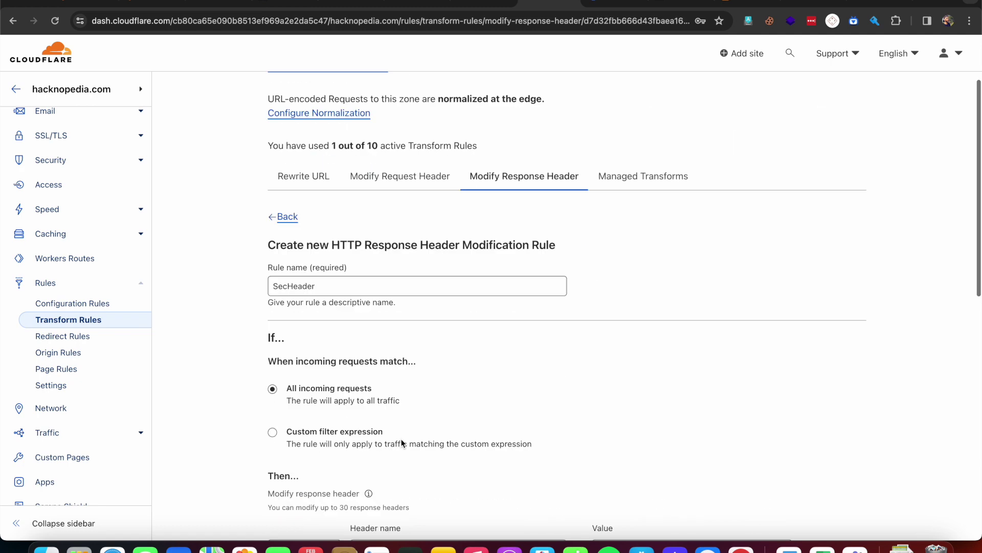
click(325, 340)
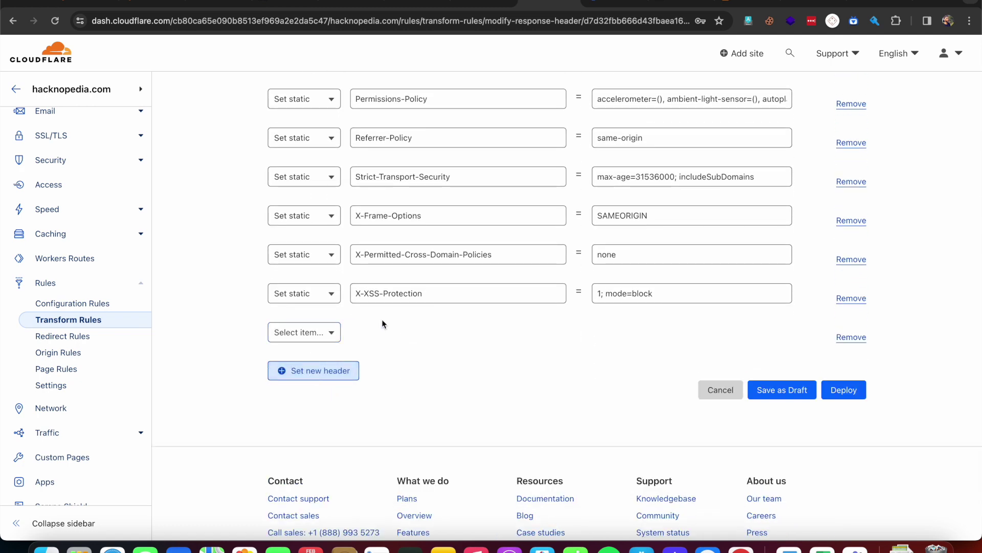
click(316, 335)
click(306, 380)
click(453, 333)
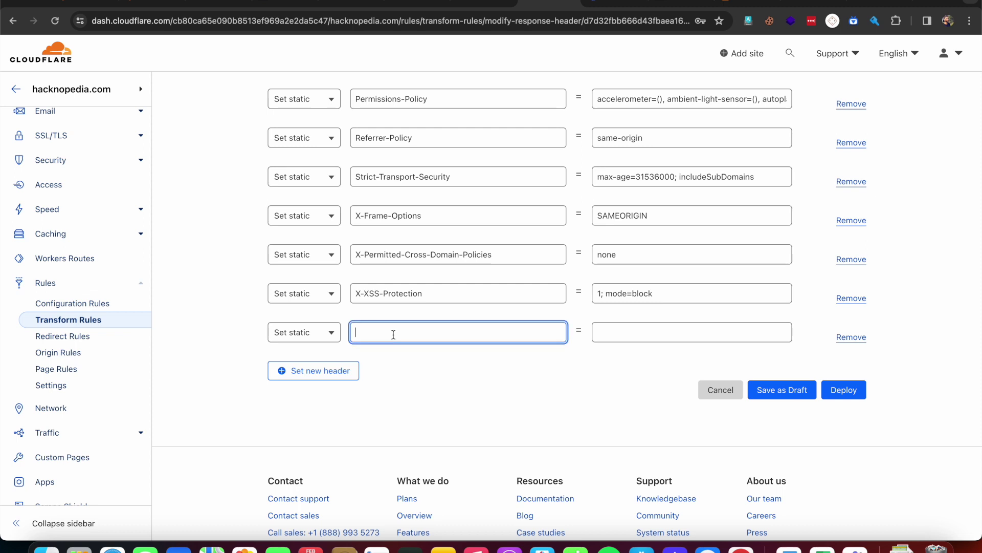
key(super+v)
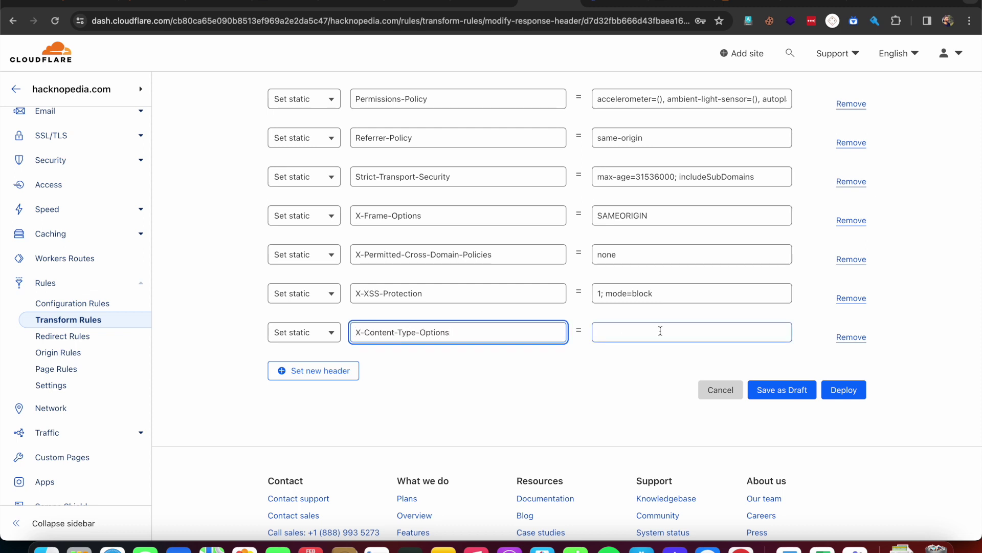
Step: Give X-Content-Type-Options the value nosniff and save the SecHeader rule
click(652, 340)
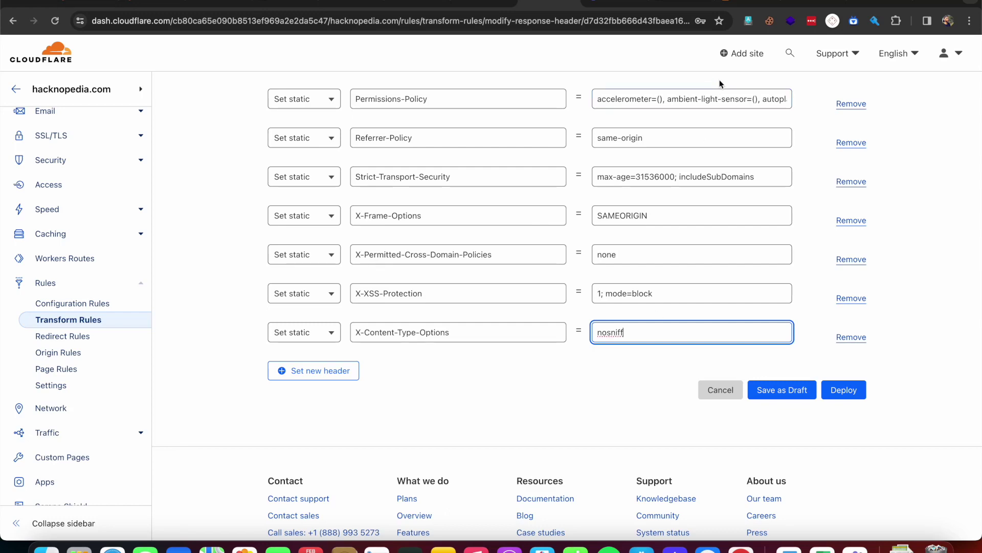
click(814, 2)
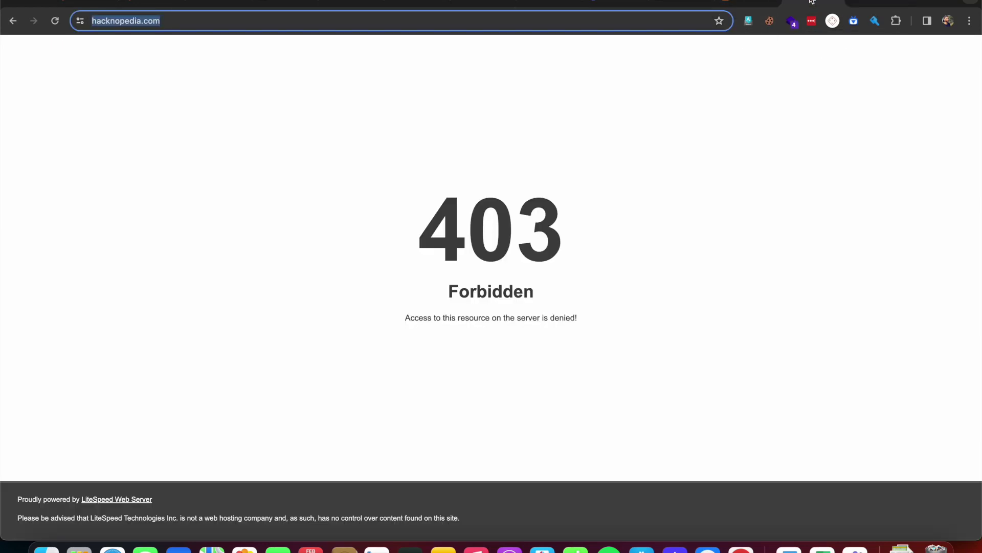
click(676, 2)
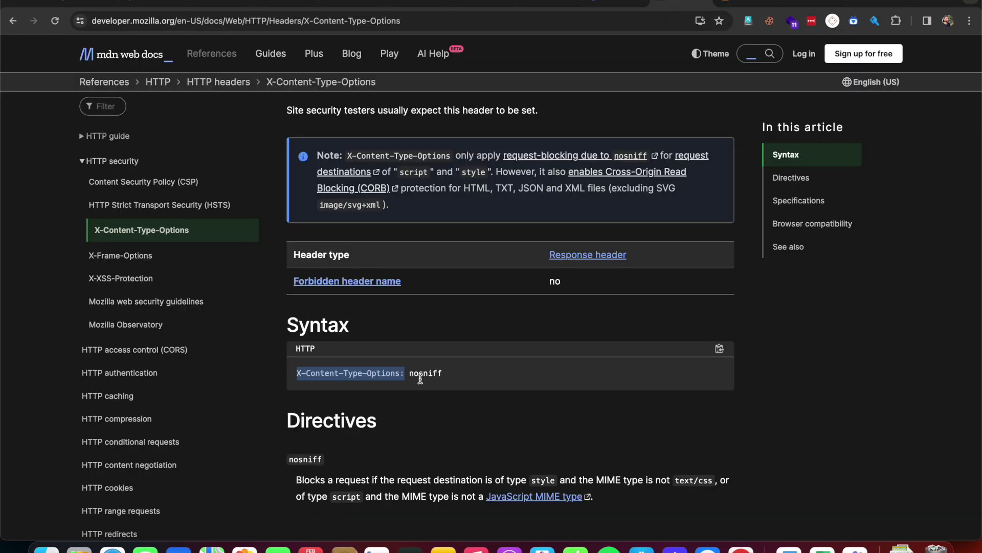
click(583, 6)
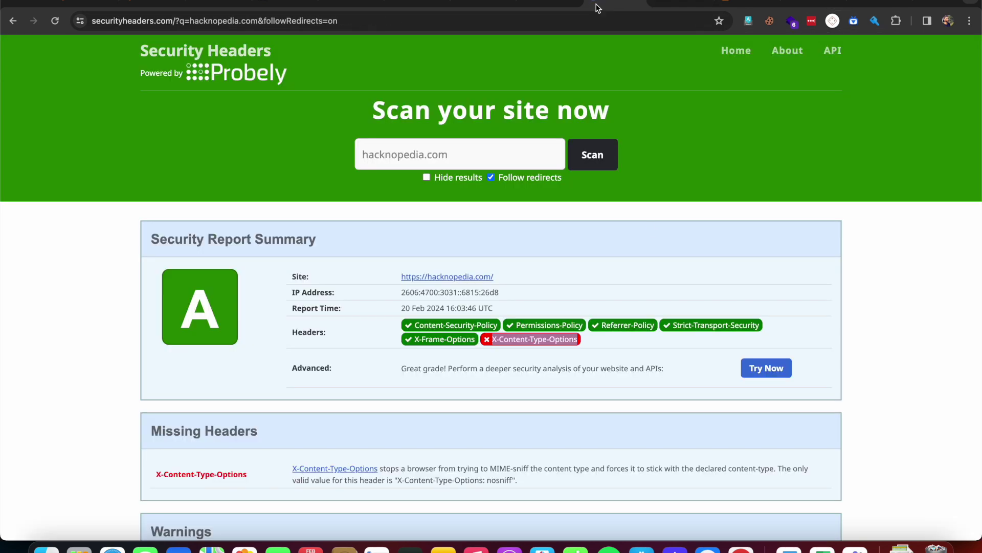
click(540, 6)
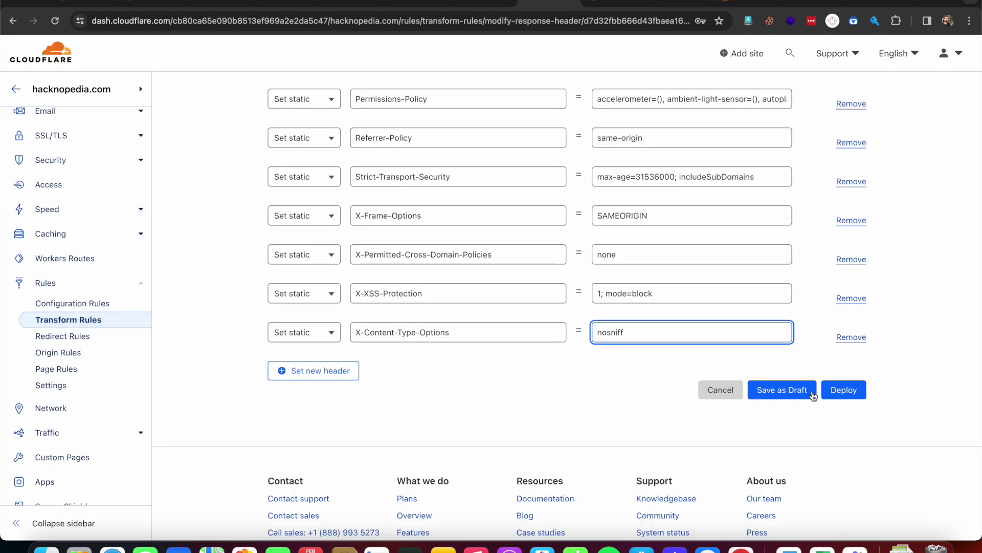
click(786, 397)
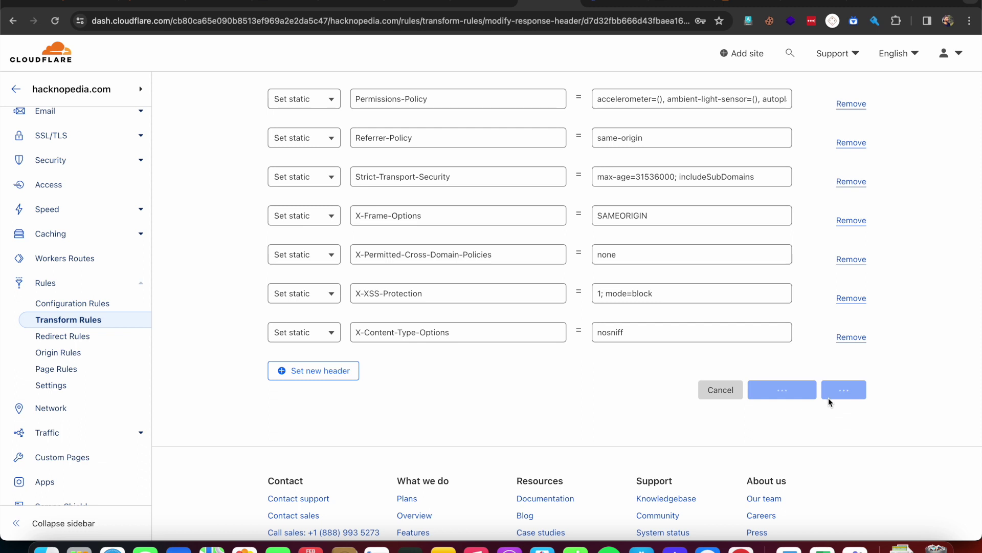
click(816, 419)
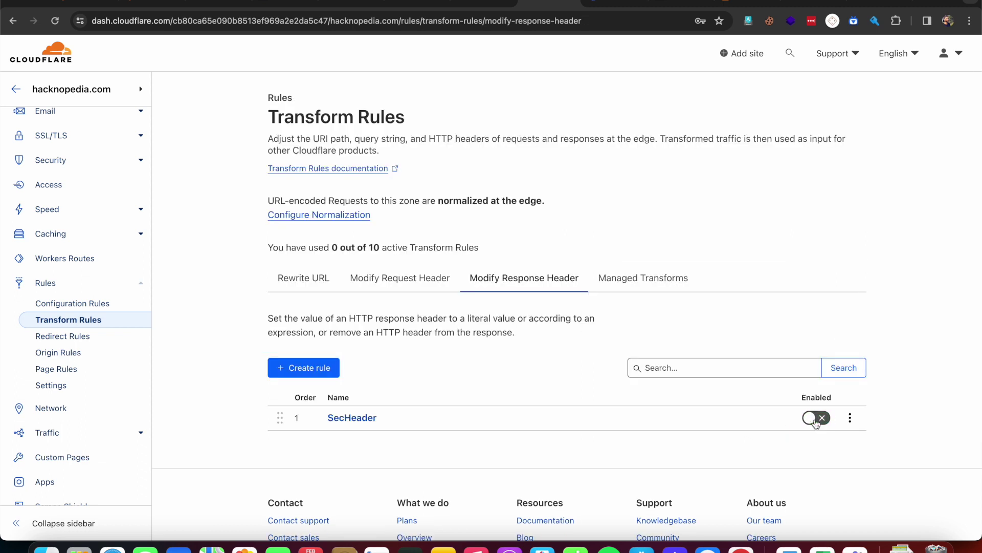
Step: Re-enable SecHeader and rescan hacknopedia.com, confirming an A+ grade with all headers detected
click(816, 419)
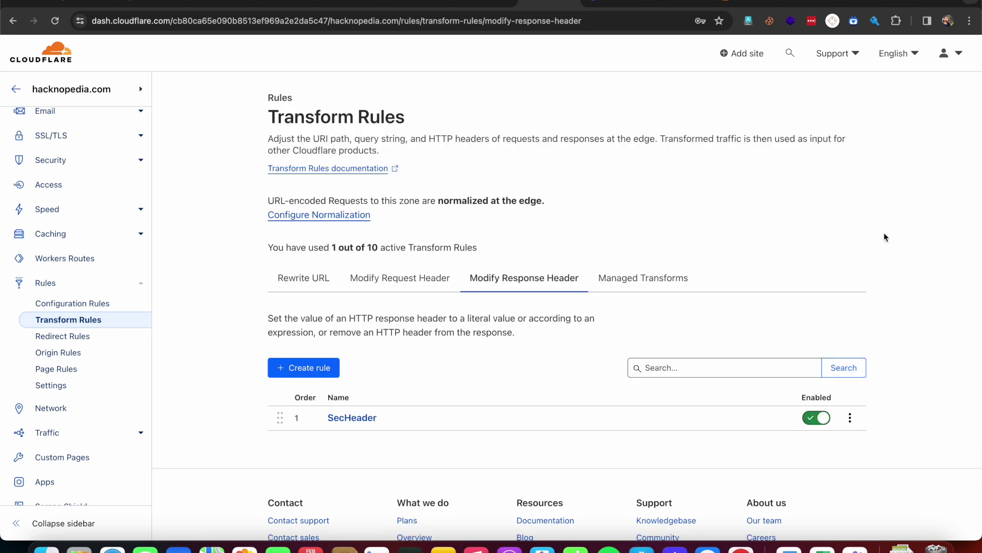
click(602, 4)
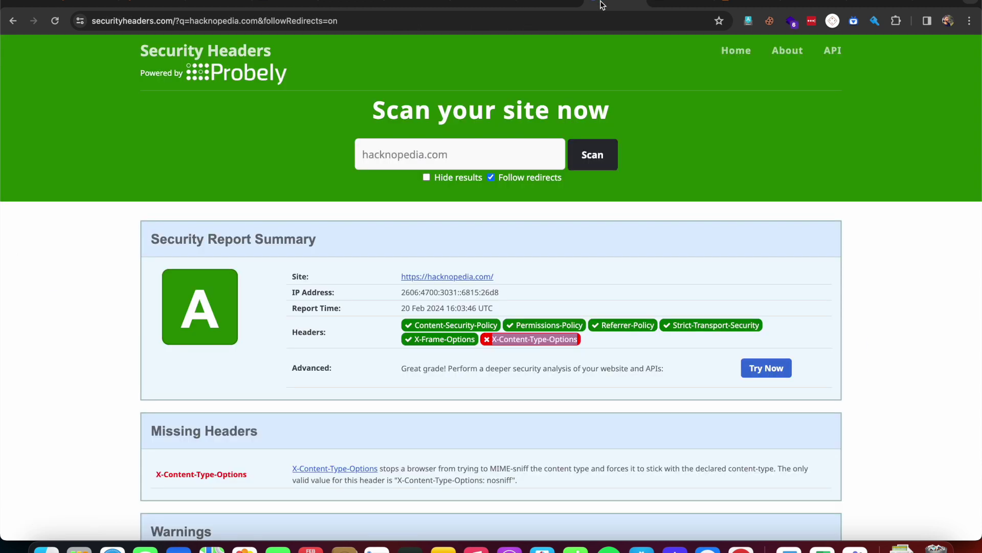
click(594, 156)
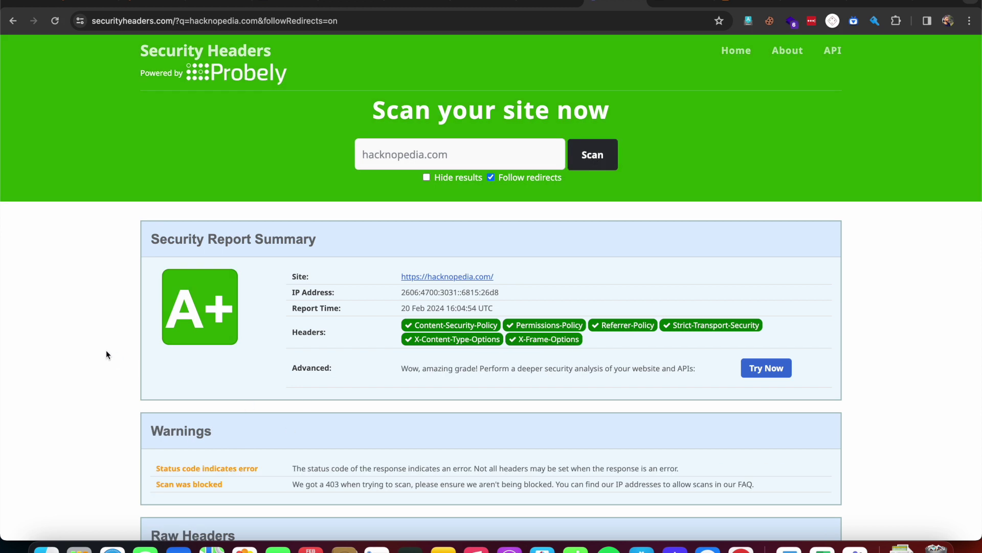
drag(582, 334, 171, 302)
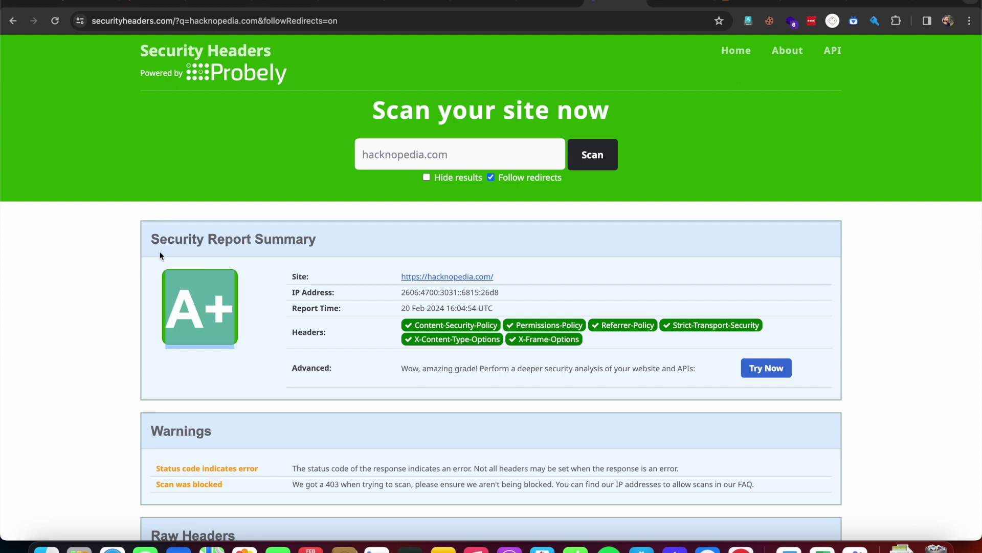